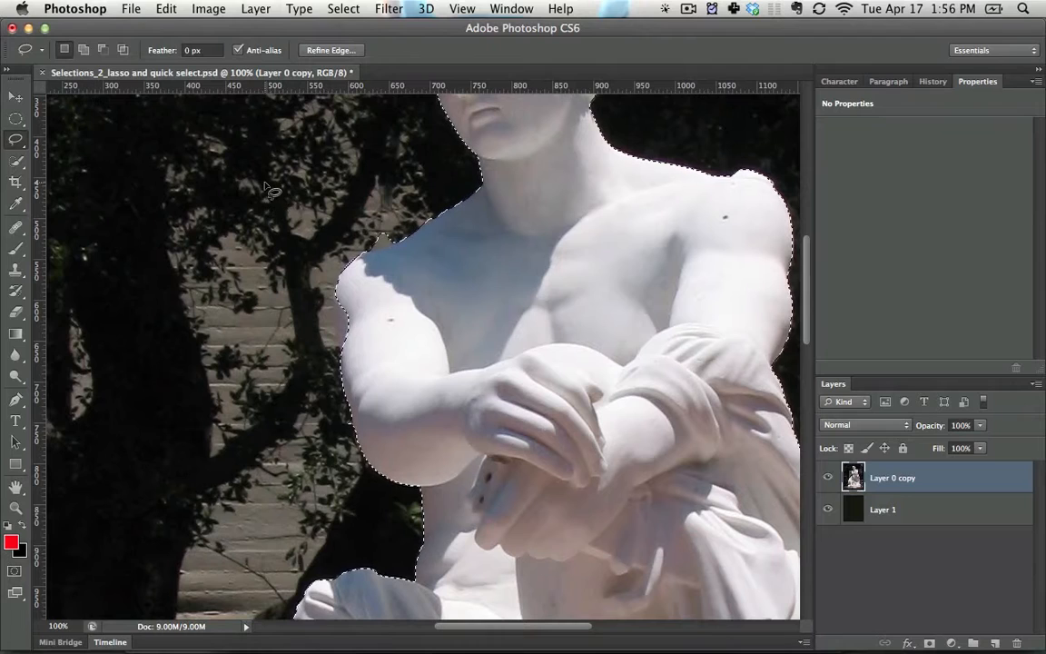
# Try a freehand Lasso selection across the tree background and the statue's shoulder, and undo it to restore the statue selection
pyautogui.moveTo(261, 181); pyautogui.dragTo(418, 172)
pyautogui.moveTo(213, 260); pyautogui.dragTo(216, 232)
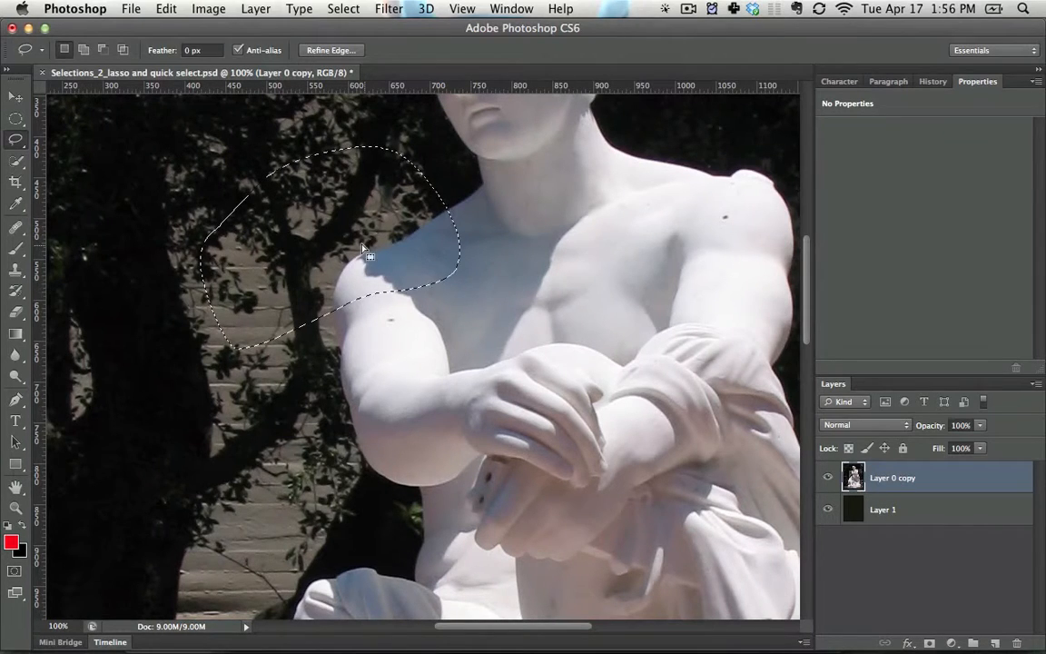
pyautogui.press('super+z')
# Replace the statue selection with a rough freehand lasso around the cherub's head and paste a copy of that area onto a new layer
pyautogui.press('space')
pyautogui.moveTo(518, 411)
pyautogui.mouseDown()
pyautogui.moveTo(480, 272)
pyautogui.moveTo(193, 265)
pyautogui.moveTo(465, 231)
pyautogui.moveTo(418, 205)
pyautogui.moveTo(442, 261)
pyautogui.mouseUp()
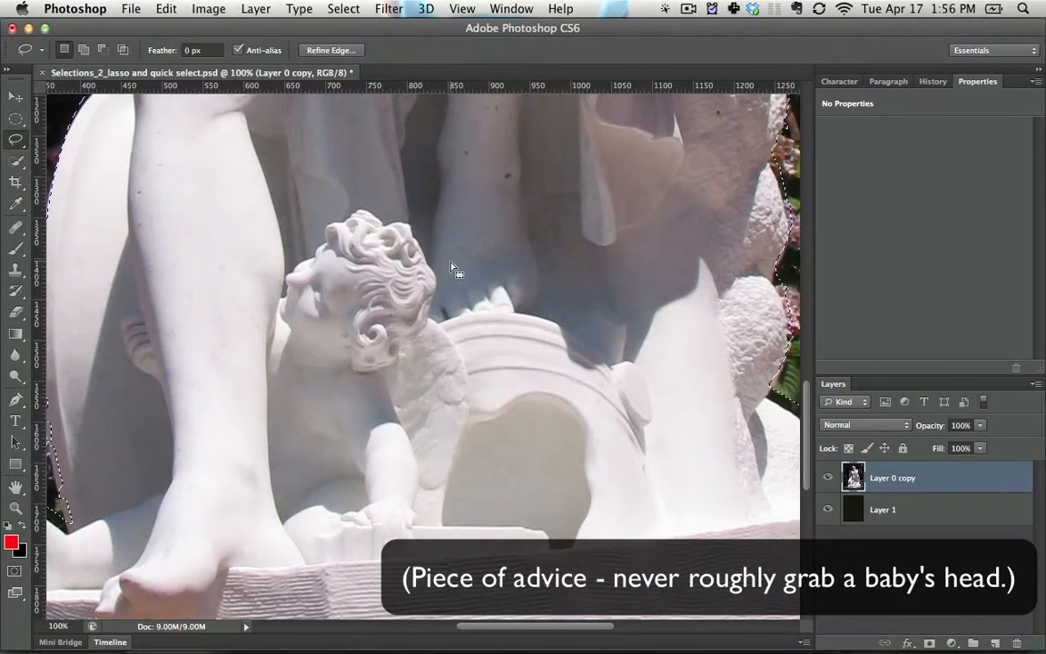
pyautogui.press('super+d')
pyautogui.moveTo(471, 234)
pyautogui.mouseDown()
pyautogui.moveTo(172, 273)
pyautogui.moveTo(564, 269)
pyautogui.moveTo(474, 196)
pyautogui.mouseUp()
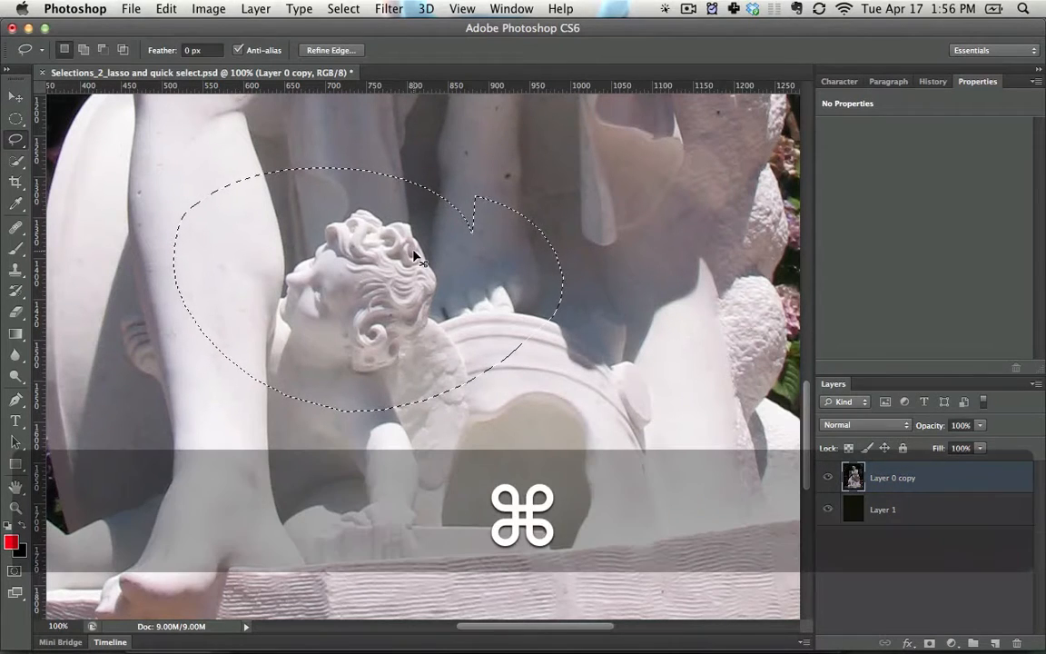
pyautogui.press('super+c')
pyautogui.press('super+v')
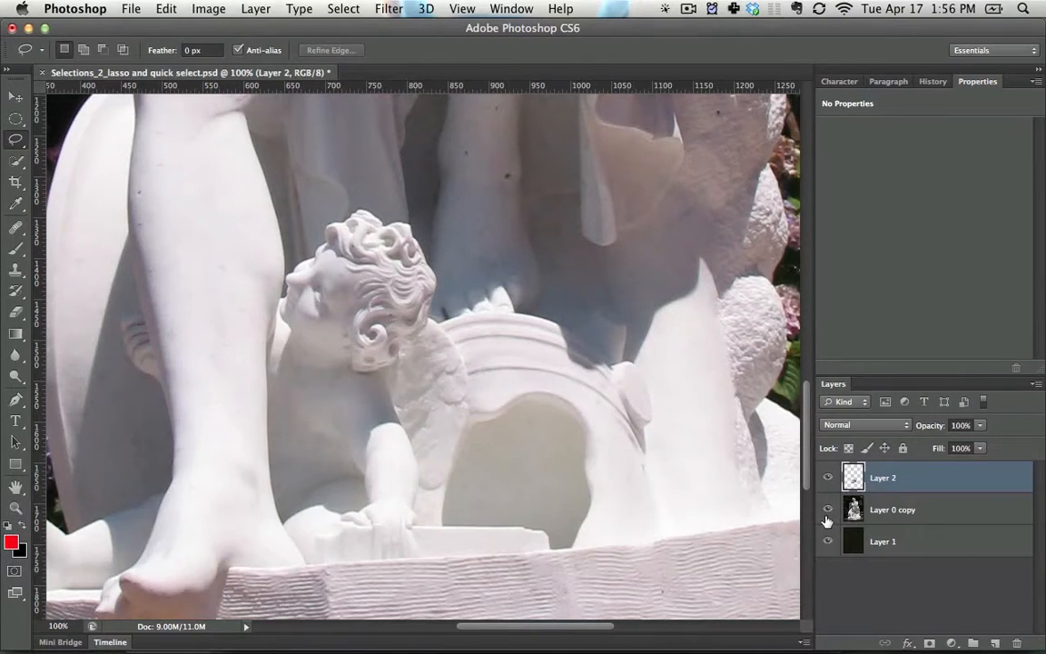
# Hide the Layer 0 copy layer, and undo the hiding, the pasted layer and the freehand selection
pyautogui.click(827, 509)
pyautogui.press('alt+super+z')
pyautogui.press('alt+super+z')
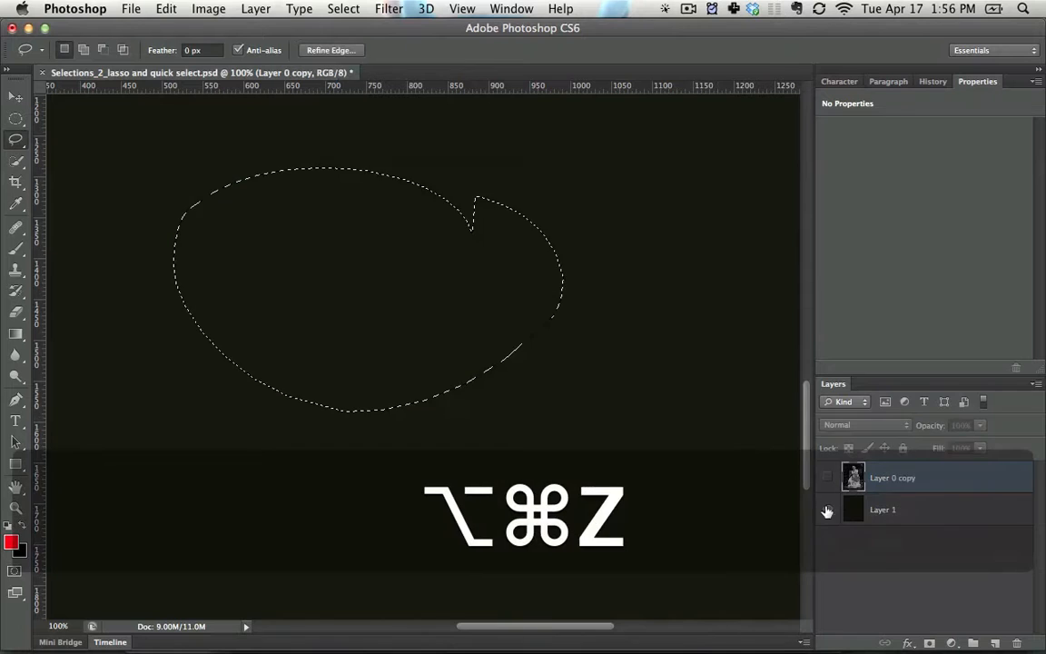
pyautogui.click(821, 479)
pyautogui.press('alt+super+z')
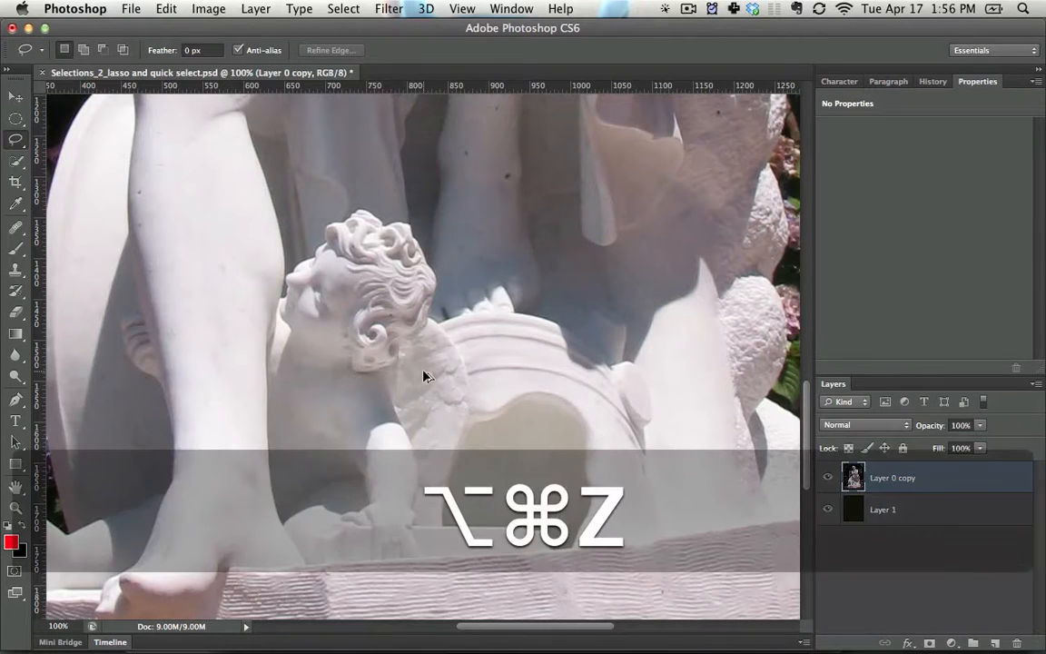
# Undo the last selection change around the statue and switch to the Polygonal Lasso tool
pyautogui.press('space')
pyautogui.moveTo(400, 304); pyautogui.dragTo(563, 347)
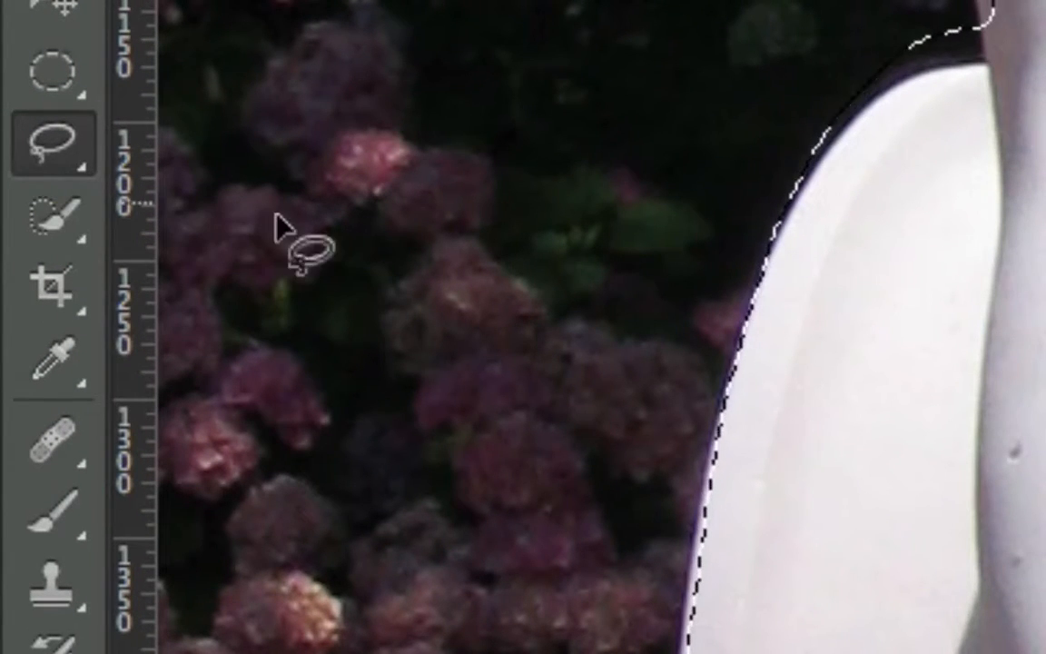
pyautogui.click(59, 163)
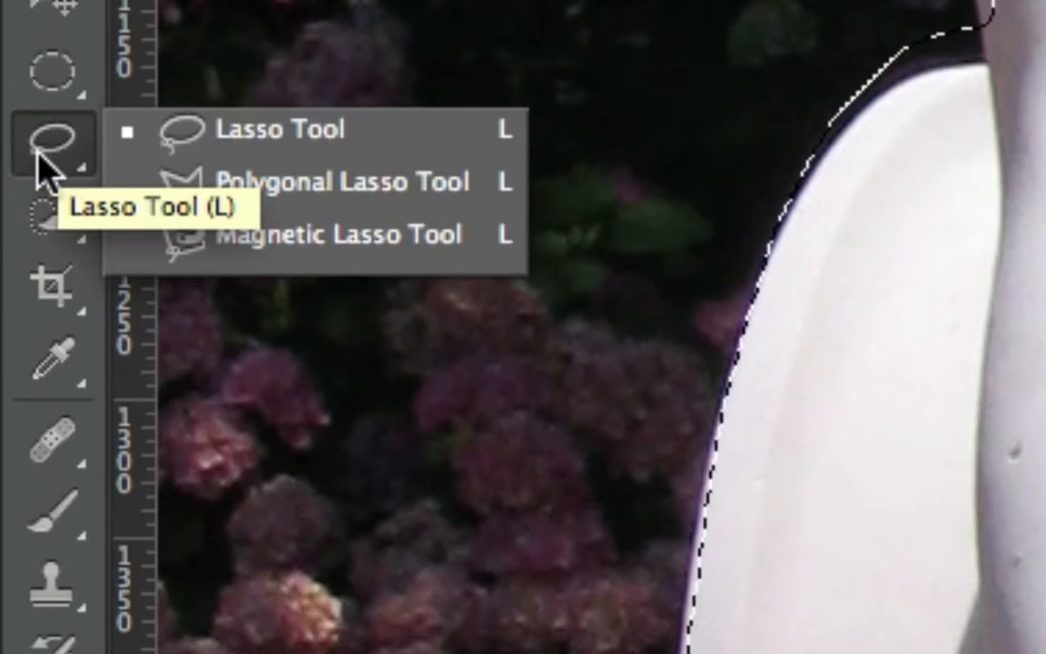
pyautogui.click(42, 158)
pyautogui.press('super+z')
pyautogui.click(46, 163)
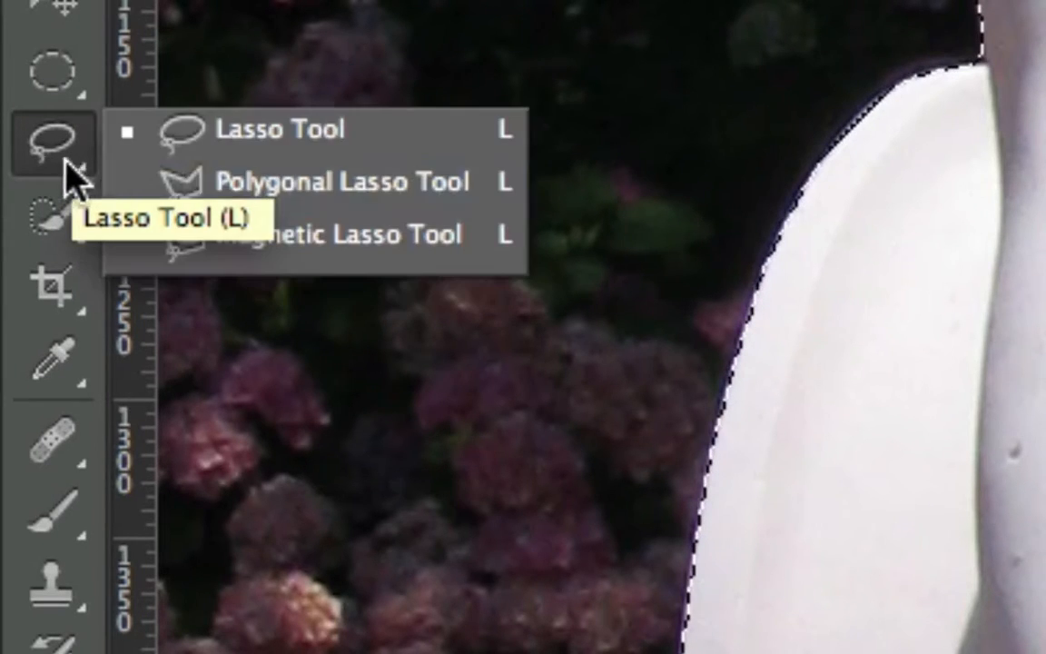
pyautogui.click(288, 192)
# Subtract the slivers of flowers and leaves between the shield's lower edge and the statue's foot from the selection with straight polygonal segments
pyautogui.press('space')
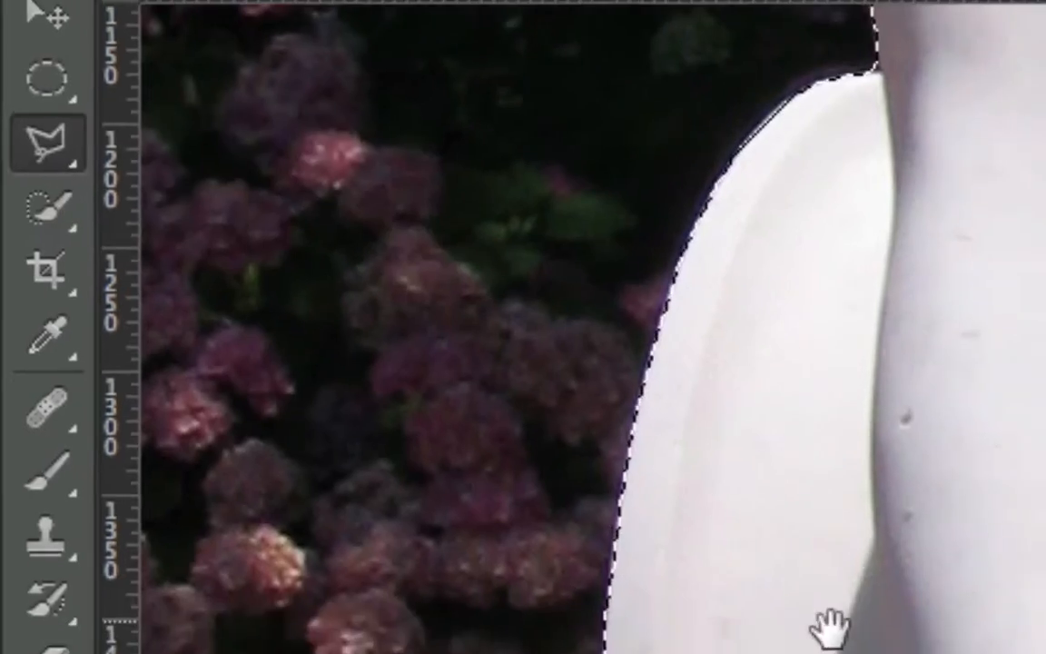
pyautogui.moveTo(831, 630); pyautogui.dragTo(857, 72)
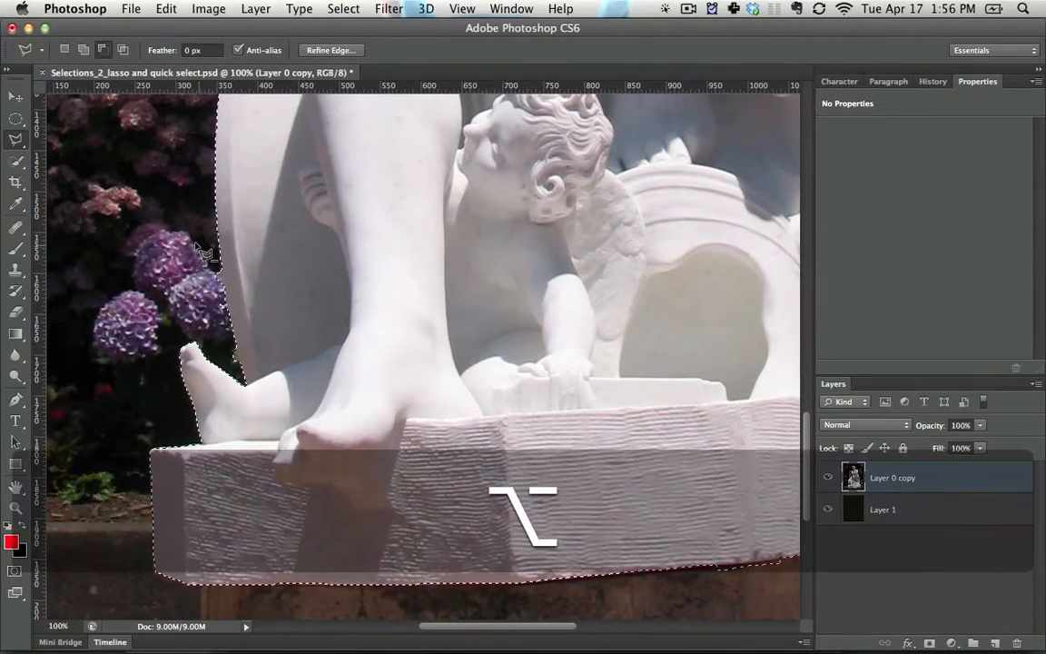
pyautogui.keyDown('alt'); pyautogui.click(191, 242); pyautogui.keyUp('alt')
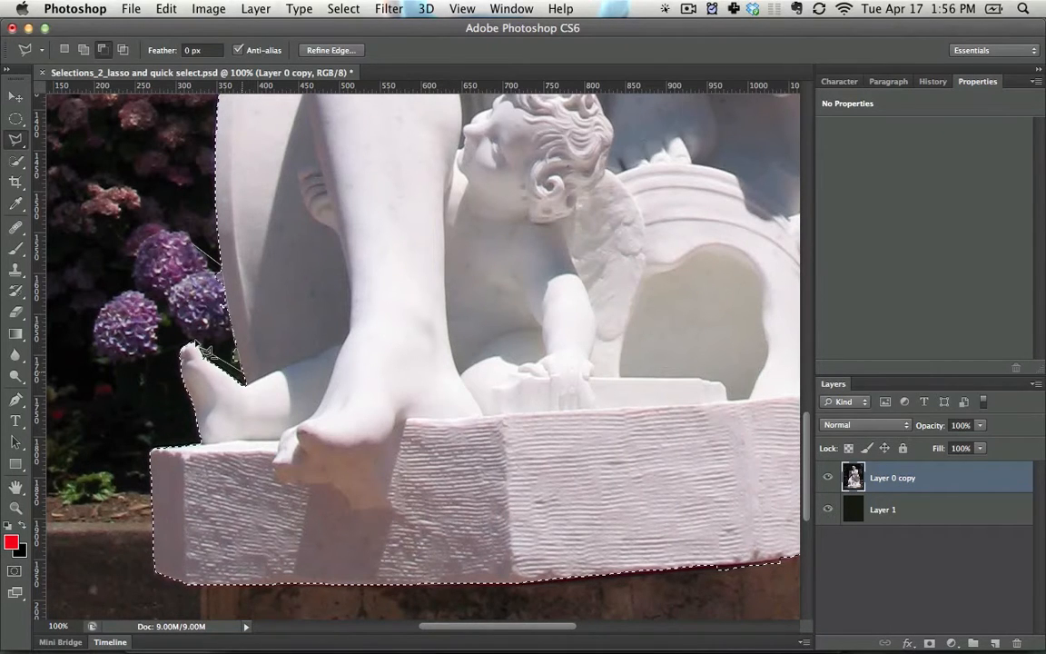
# Subtract the small background bump above the statue's shaded shoulder from the selection with a polygonal lasso outline
pyautogui.press('space')
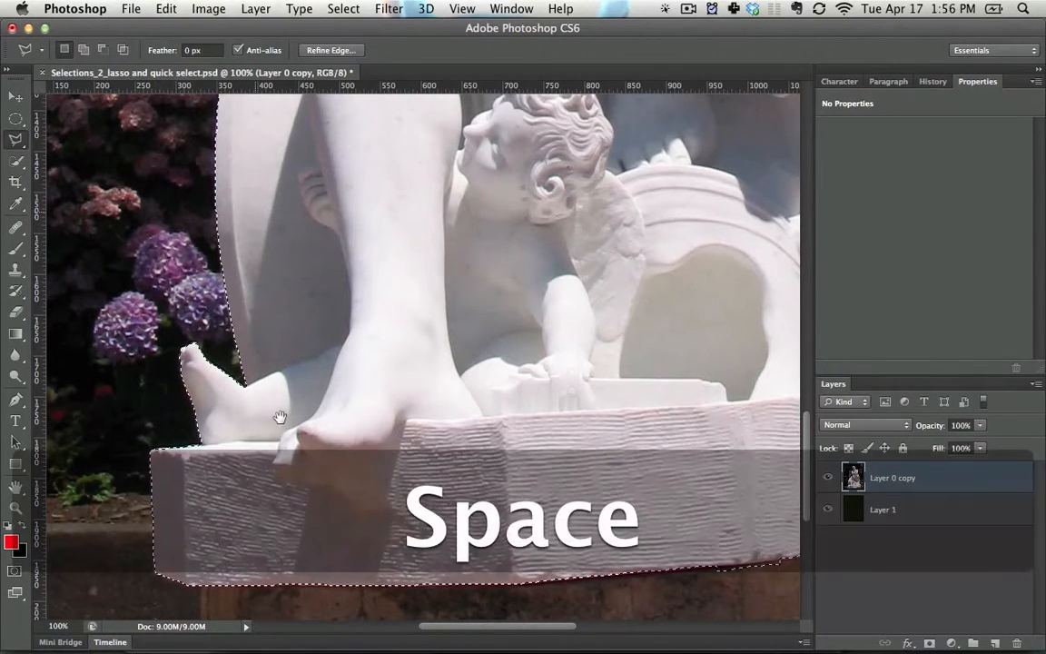
pyautogui.moveTo(252, 305)
pyautogui.mouseDown()
pyautogui.moveTo(247, 409)
pyautogui.moveTo(250, 346)
pyautogui.moveTo(281, 397)
pyautogui.moveTo(221, 432)
pyautogui.moveTo(334, 357)
pyautogui.moveTo(323, 466)
pyautogui.mouseUp()
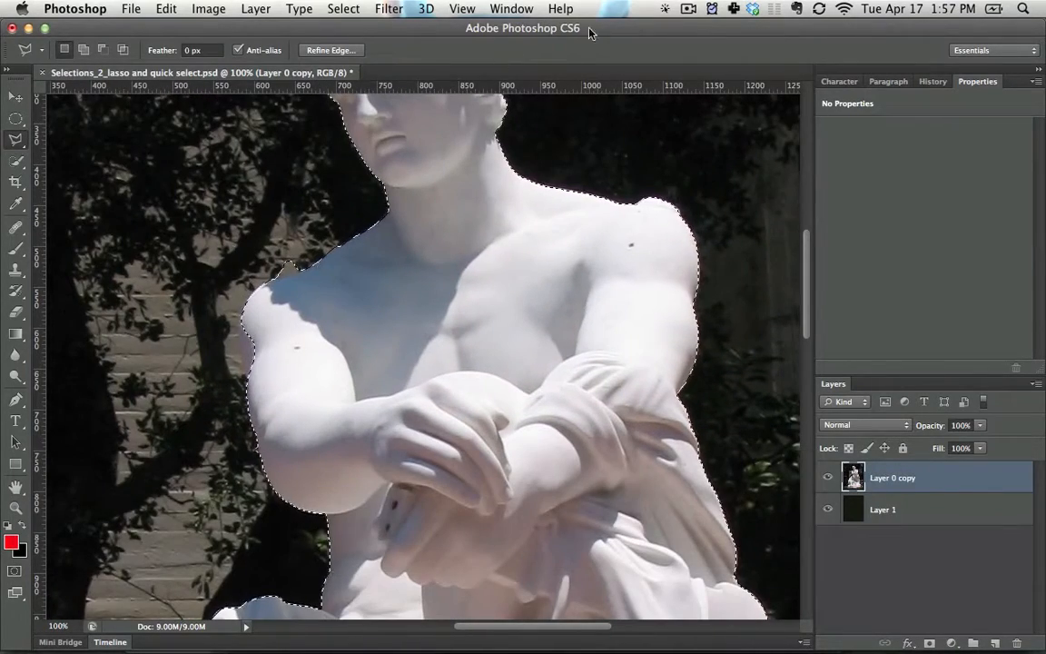
pyautogui.click(664, 9)
pyautogui.click(737, 61)
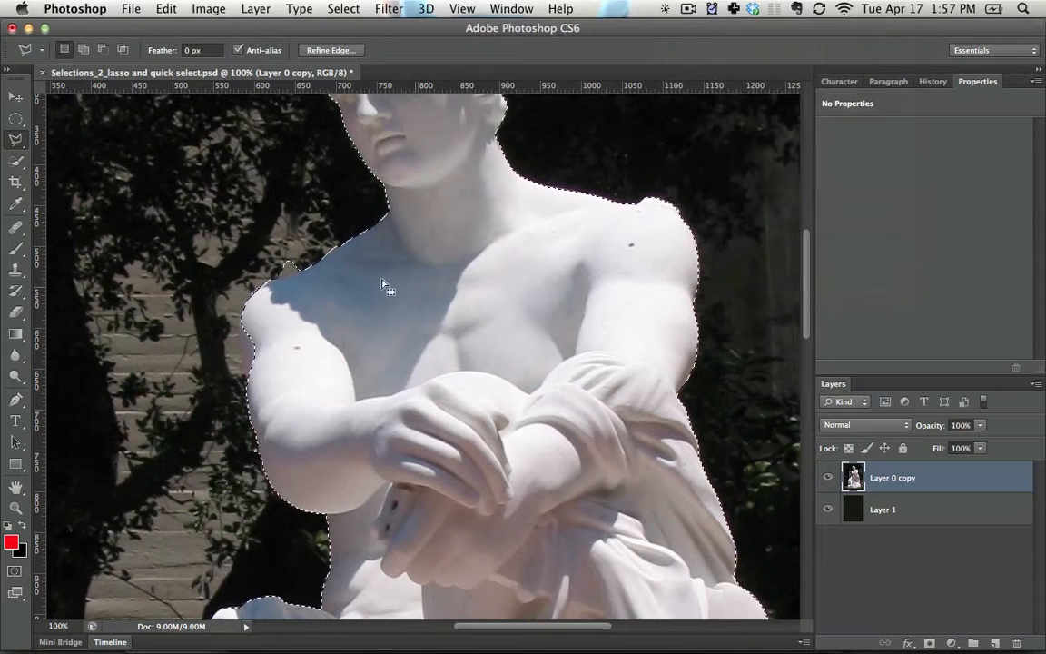
pyautogui.press('alt')
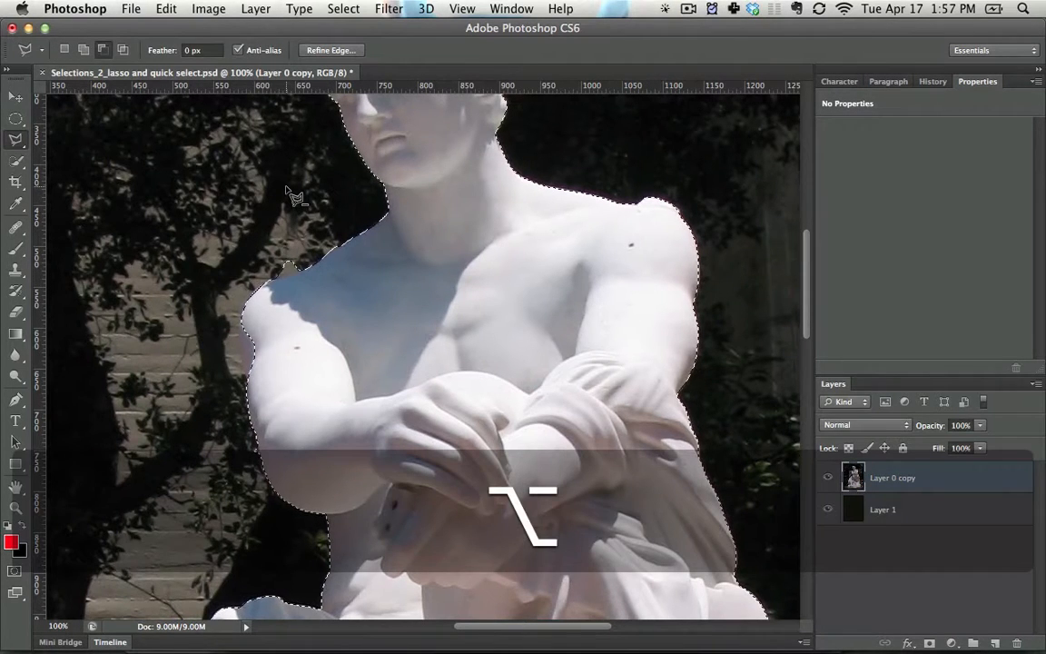
pyautogui.click(286, 186)
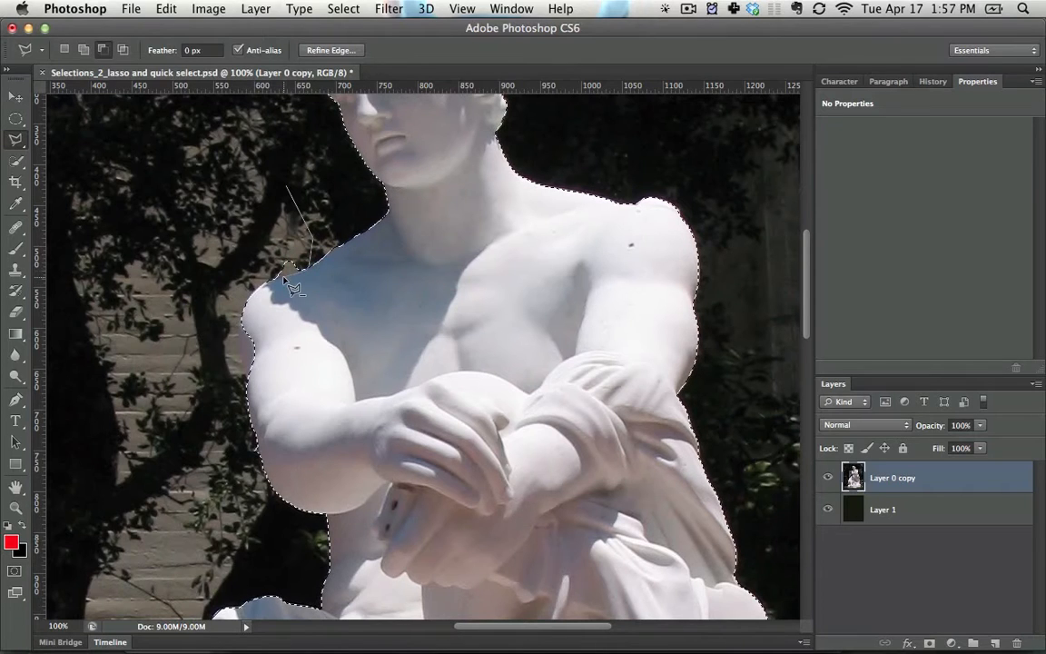
pyautogui.doubleClick(199, 152)
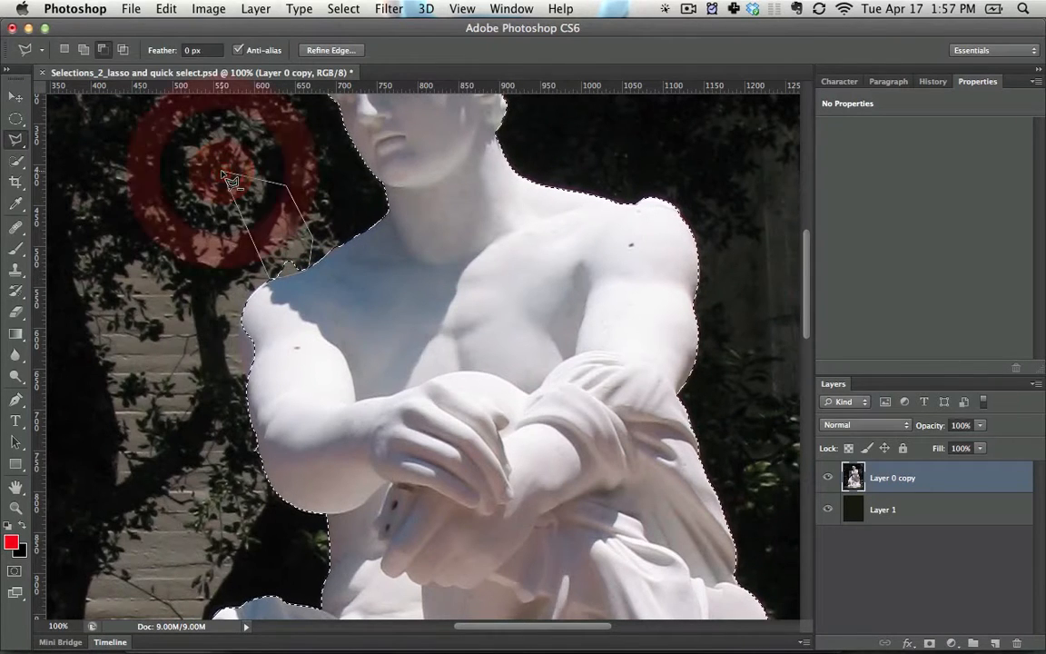
# Add the missed strip along the outer edge of the upper arm, below the shaded shoulder, to the selection
pyautogui.press('alt')
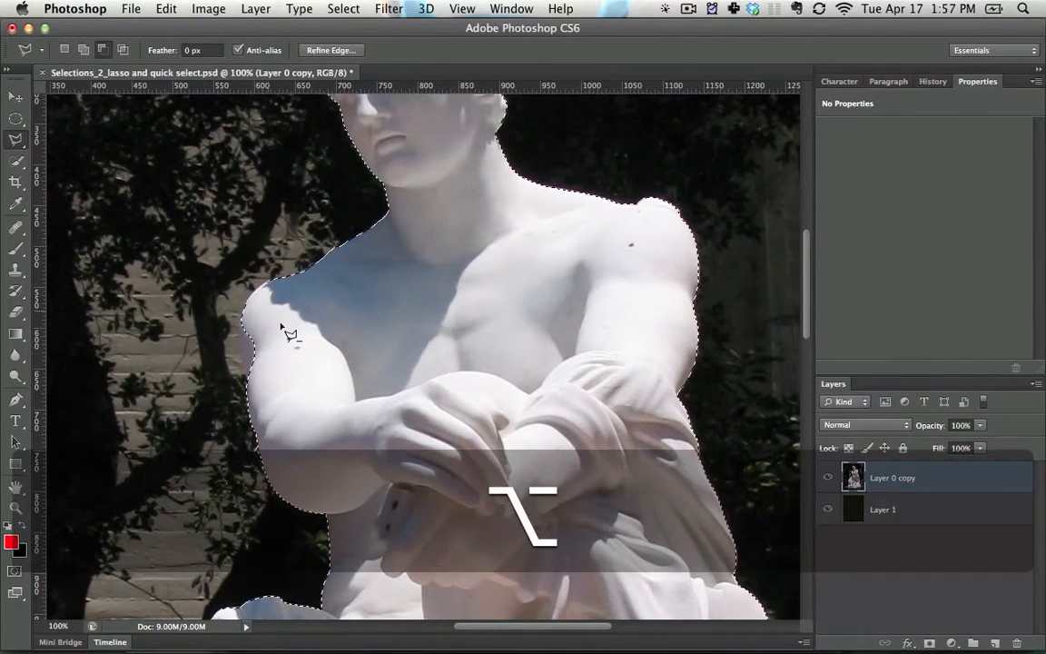
pyautogui.keyDown('shift'); pyautogui.click(311, 325); pyautogui.keyUp('shift')
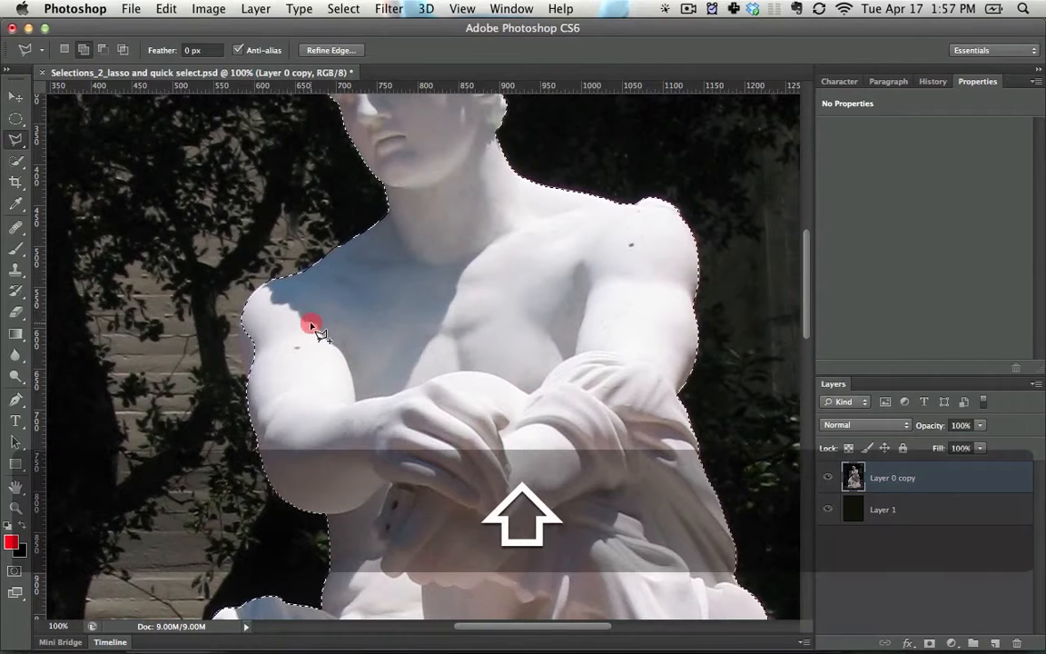
pyautogui.click(259, 317)
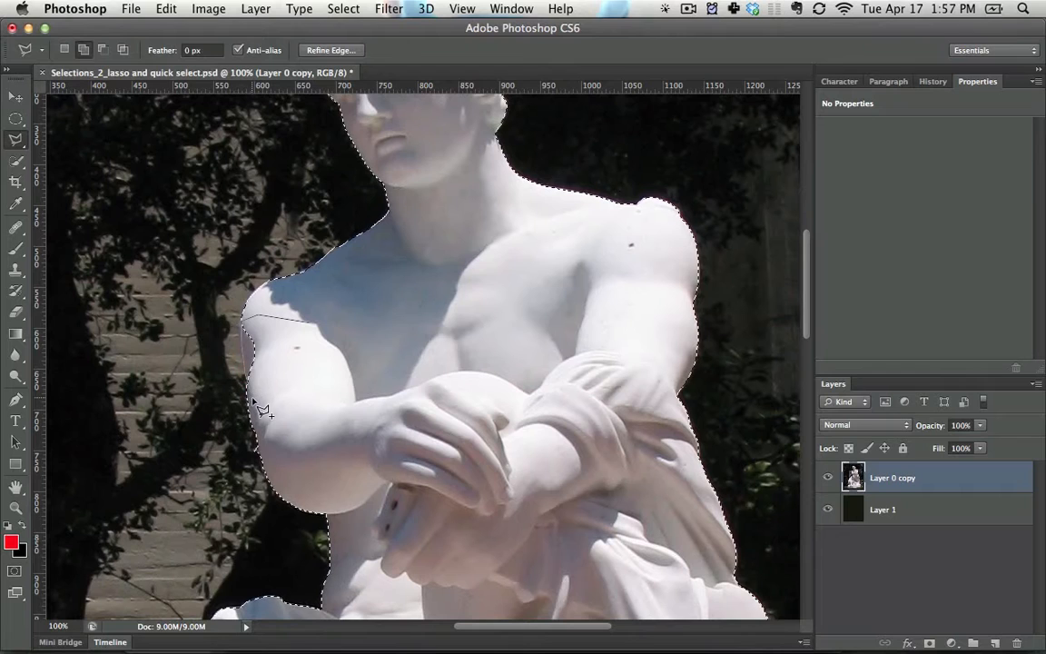
# Add a polygonal area in the dark gap below the statue's elbow, beside the waist, to the selection
pyautogui.press('space')
pyautogui.moveTo(317, 379); pyautogui.dragTo(317, 179)
pyautogui.keyDown('shift'); pyautogui.click(342, 265); pyautogui.keyUp('shift')
pyautogui.keyDown('shift'); pyautogui.click(298, 308); pyautogui.keyUp('shift')
pyautogui.keyDown('shift'); pyautogui.click(305, 338); pyautogui.keyUp('shift')
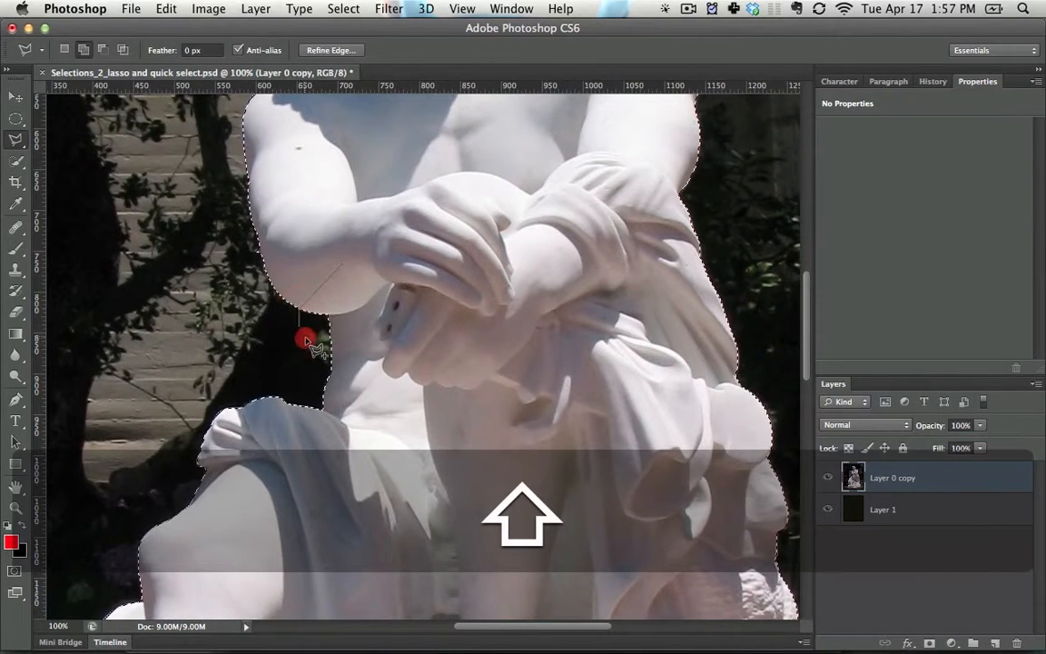
pyautogui.click(350, 350)
pyautogui.doubleClick(383, 298)
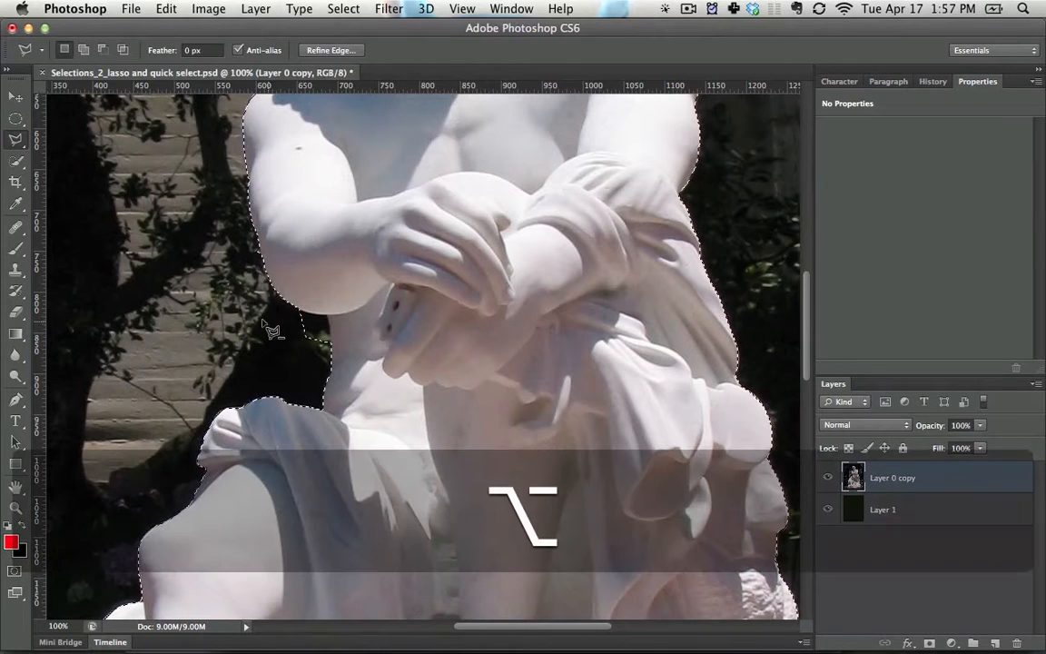
# Subtract the dark background patch between the elbow and the waist from the selection, tracing the elbow and waist edges
pyautogui.keyDown('alt'); pyautogui.click(262, 318); pyautogui.keyUp('alt')
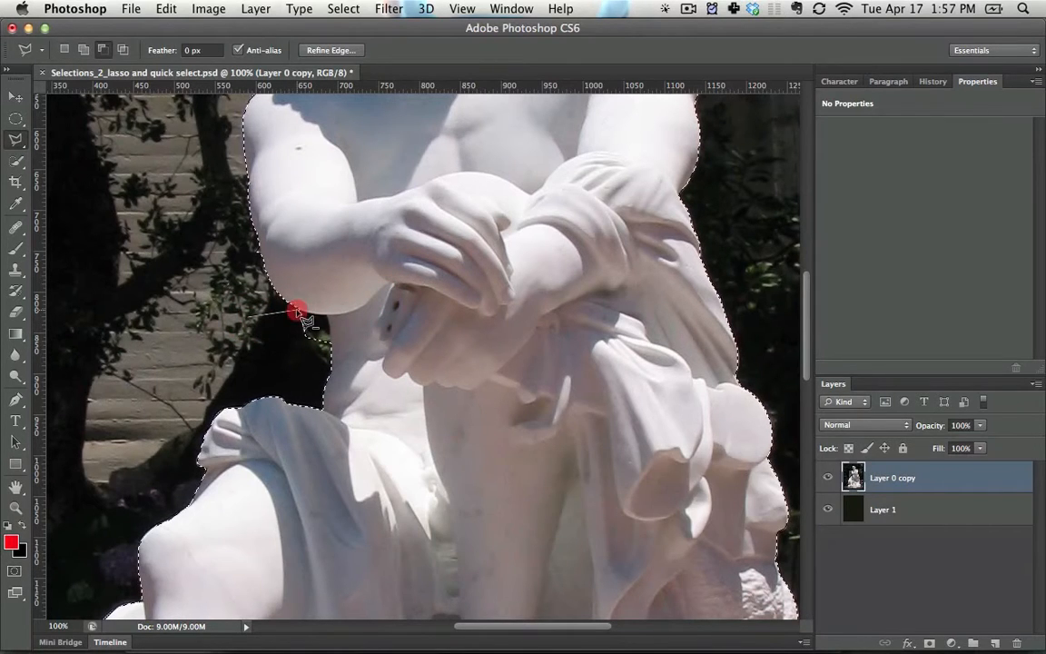
pyautogui.click(305, 311)
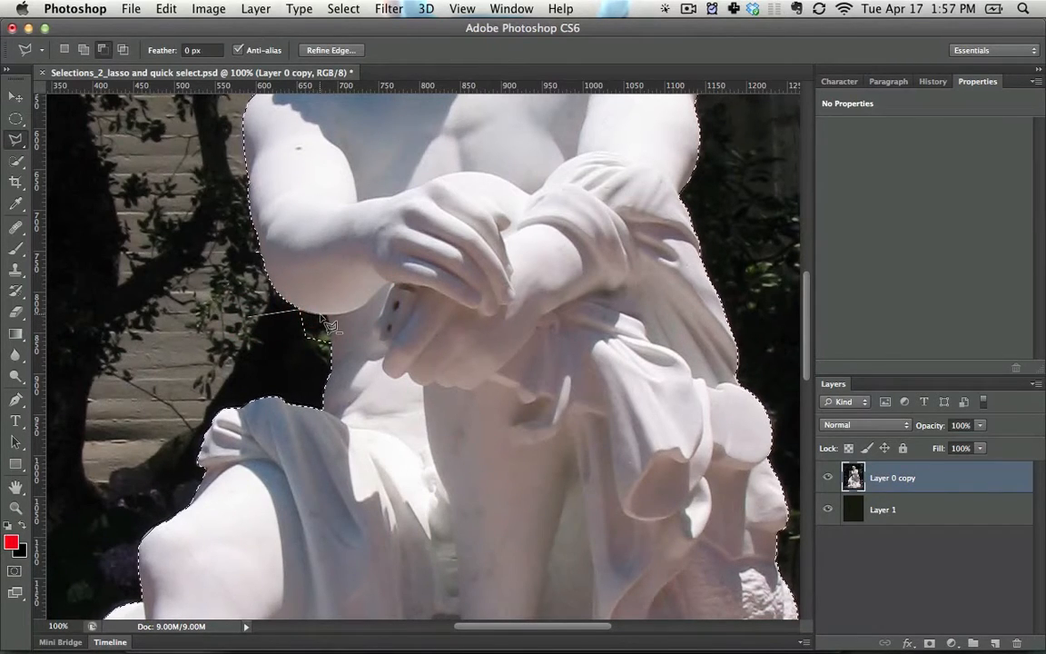
pyautogui.click(326, 320)
pyautogui.click(329, 342)
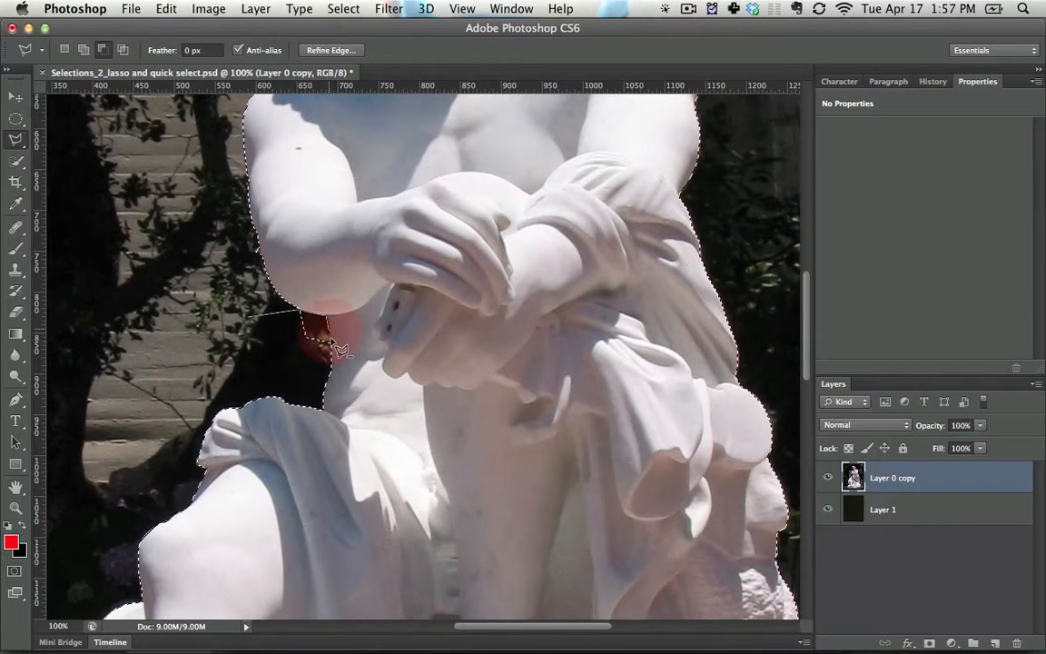
pyautogui.click(283, 357)
pyautogui.click(270, 349)
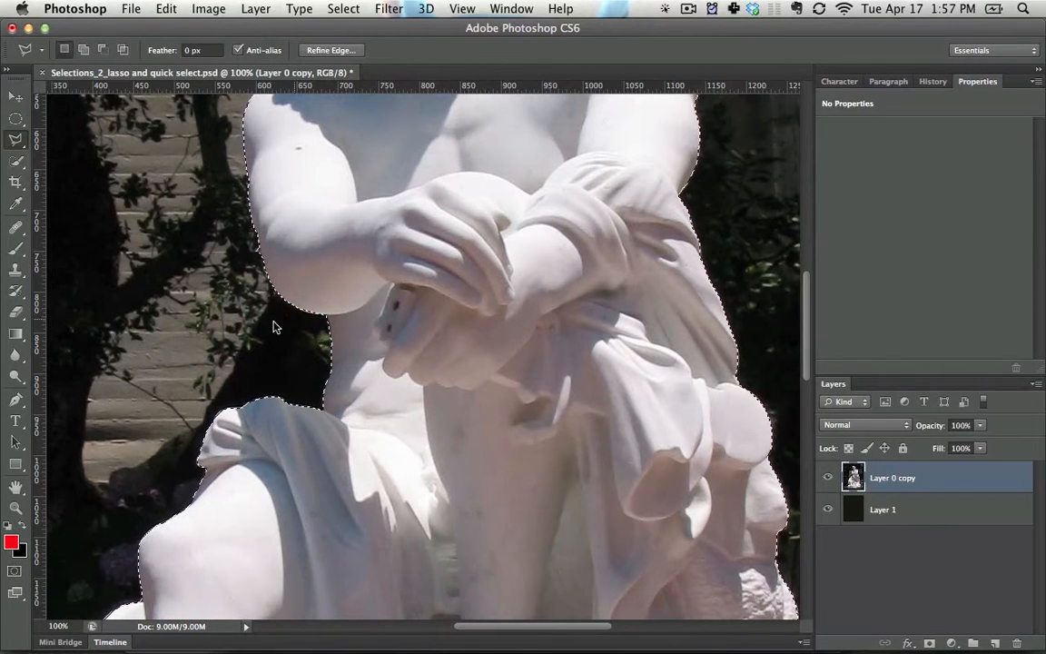
# Try a new polygonal outline across the draped knee without the statue selection, and undo to bring the statue selection back
pyautogui.press('super+d')
pyautogui.press('space')
pyautogui.moveTo(379, 379); pyautogui.dragTo(443, 355)
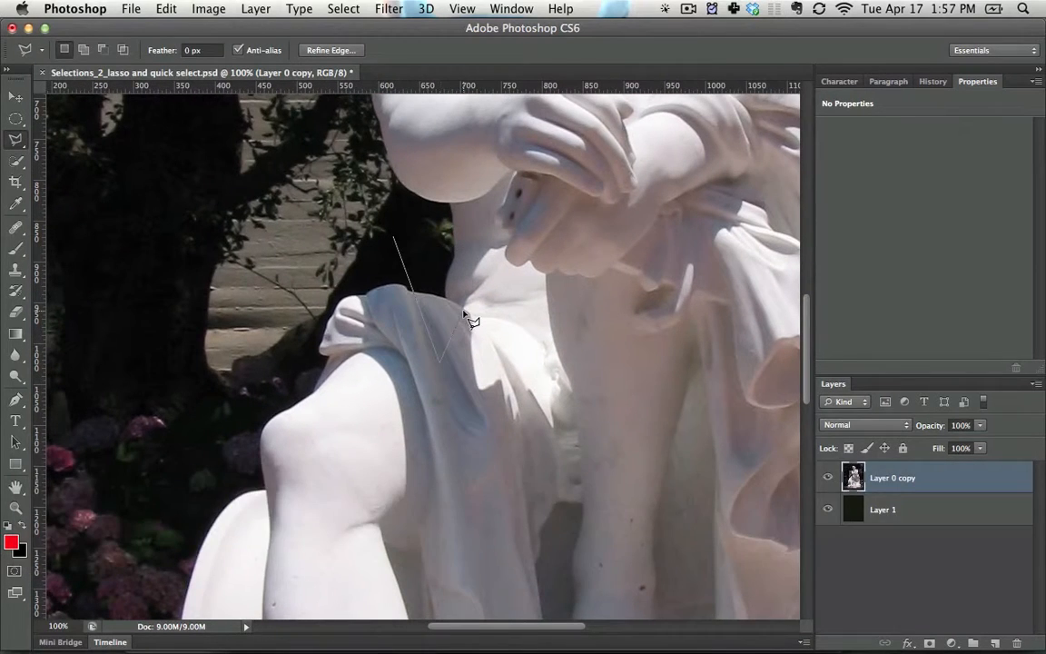
pyautogui.press('super+z')
# Examine the selection outline around the statue as a whole, from the head down to the knees
pyautogui.press('space')
pyautogui.click(392, 140)
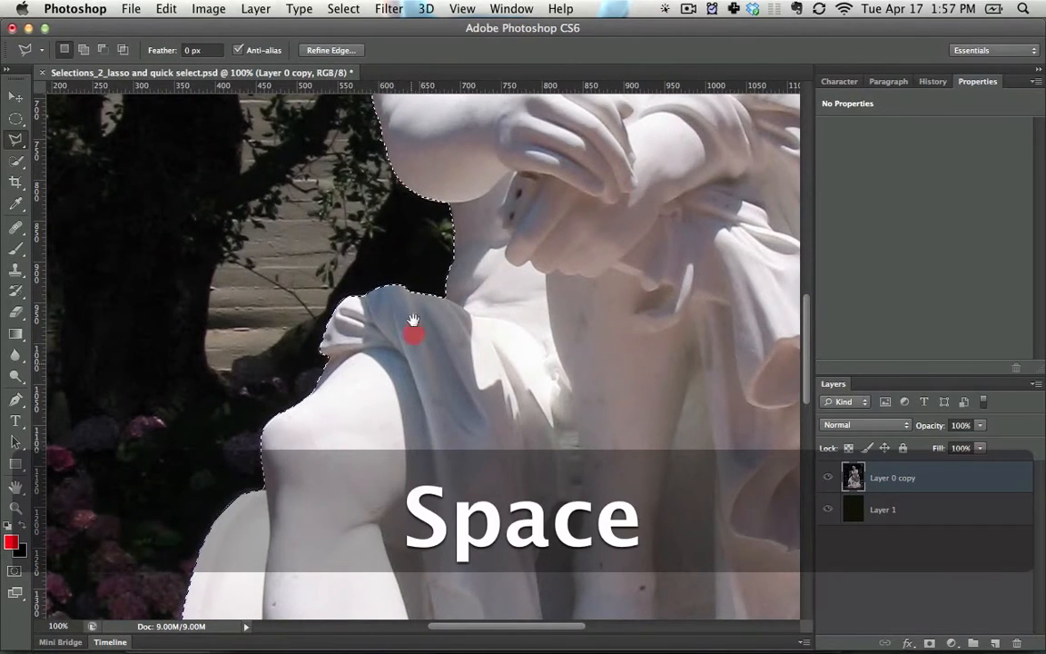
pyautogui.moveTo(412, 319); pyautogui.dragTo(413, 306)
pyautogui.press('super+minus')
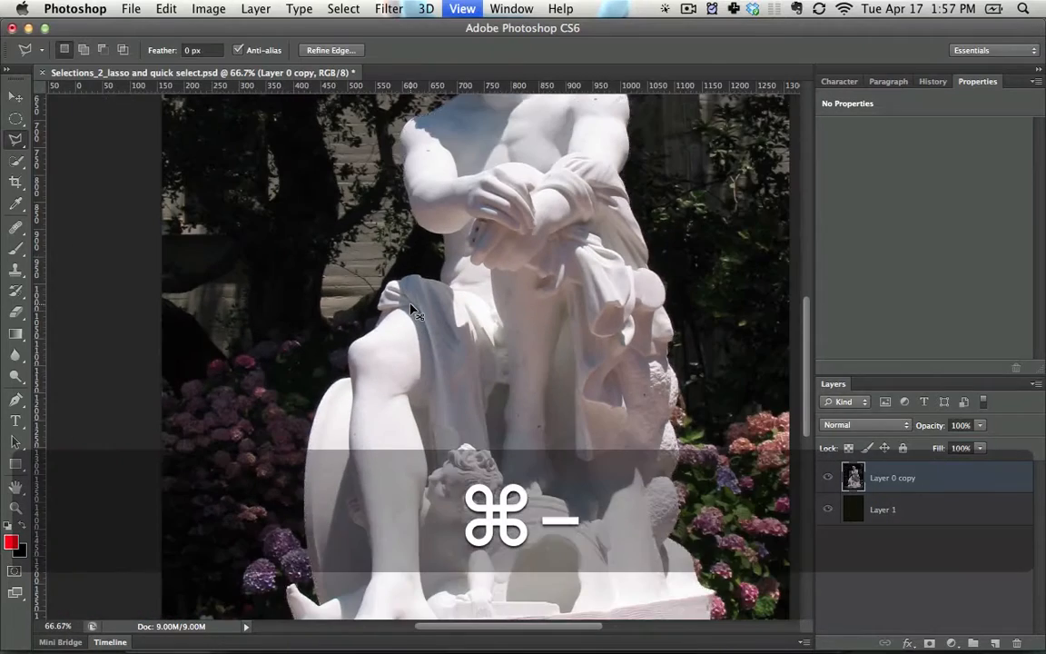
pyautogui.press('space')
pyautogui.moveTo(462, 269); pyautogui.dragTo(318, 442)
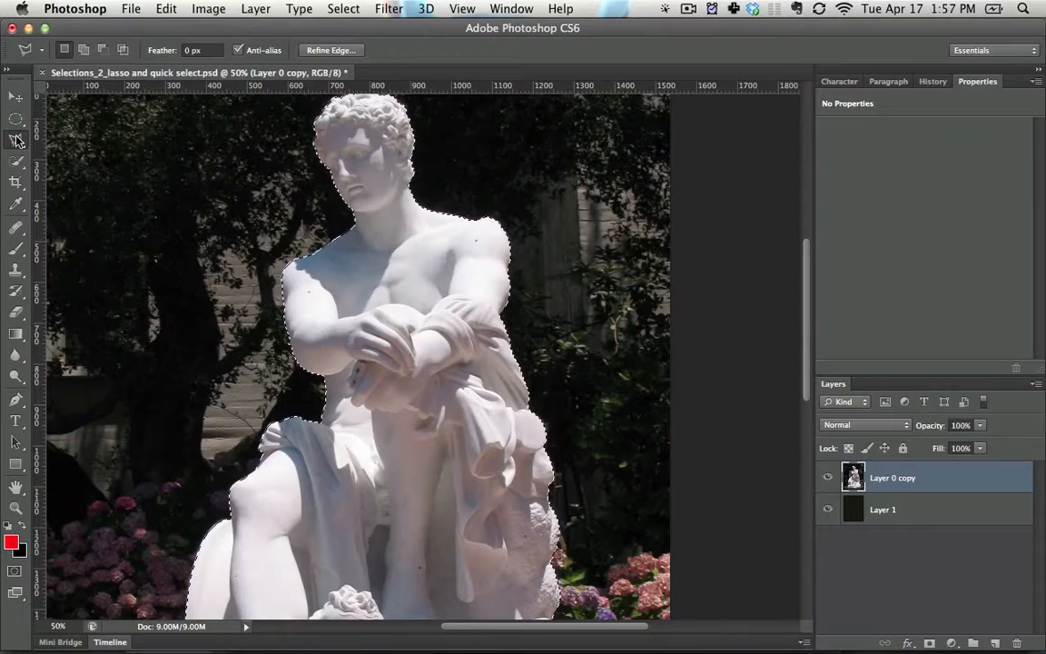
# Examine the statue's edge along the rough rocks beside the hydrangeas at 400% magnification
pyautogui.press('space')
pyautogui.moveTo(367, 392); pyautogui.dragTo(352, 250)
pyautogui.moveTo(358, 341); pyautogui.dragTo(318, 247)
pyautogui.press('super+equal')
pyautogui.press('super+equal')
pyautogui.press('super+equal')
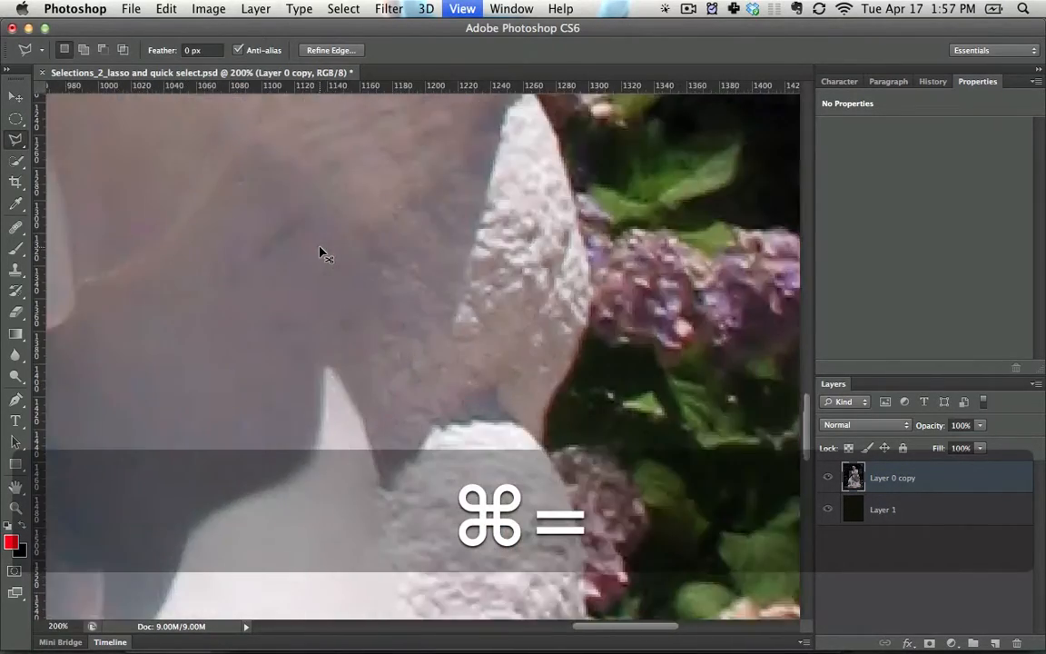
pyautogui.press('super+equal')
pyautogui.press('space')
pyautogui.moveTo(665, 368); pyautogui.dragTo(505, 264)
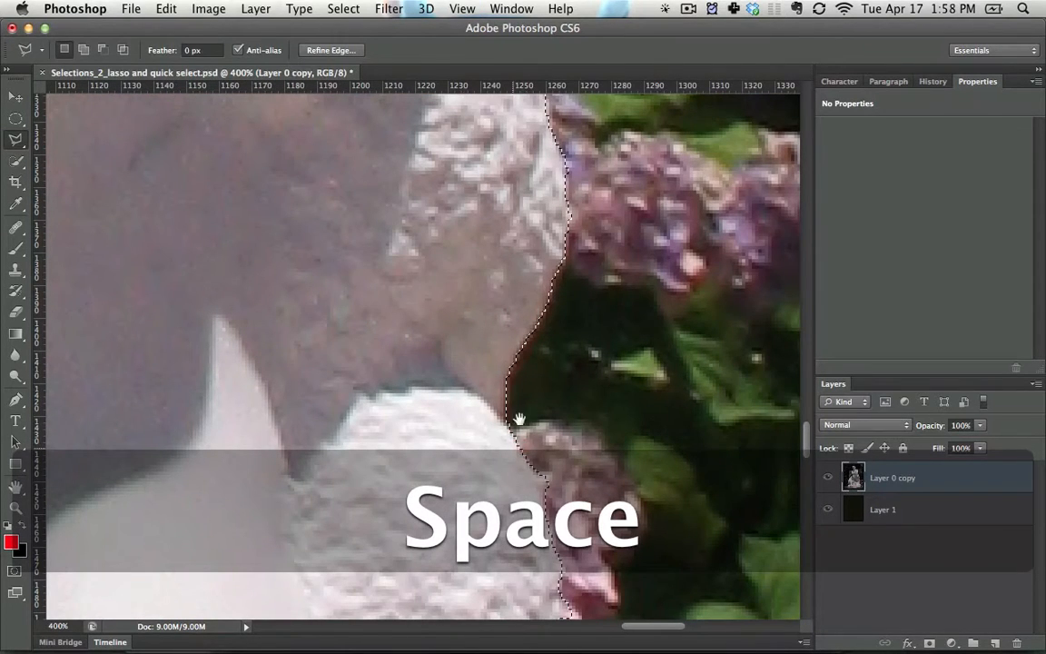
pyautogui.press('space')
pyautogui.moveTo(518, 422); pyautogui.dragTo(471, 240)
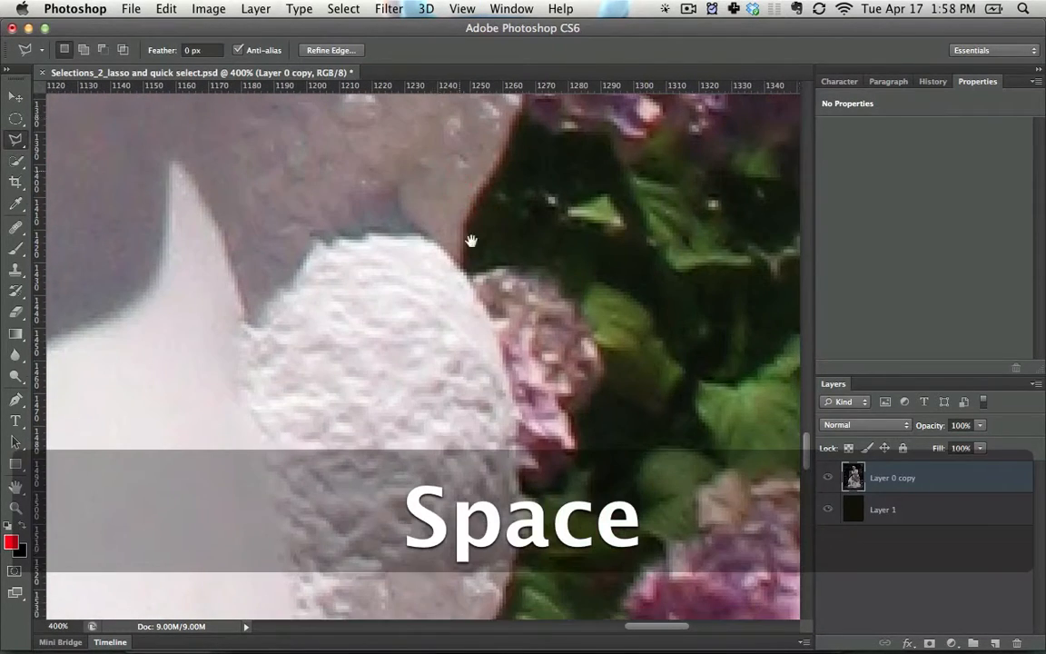
pyautogui.moveTo(449, 301); pyautogui.dragTo(444, 275)
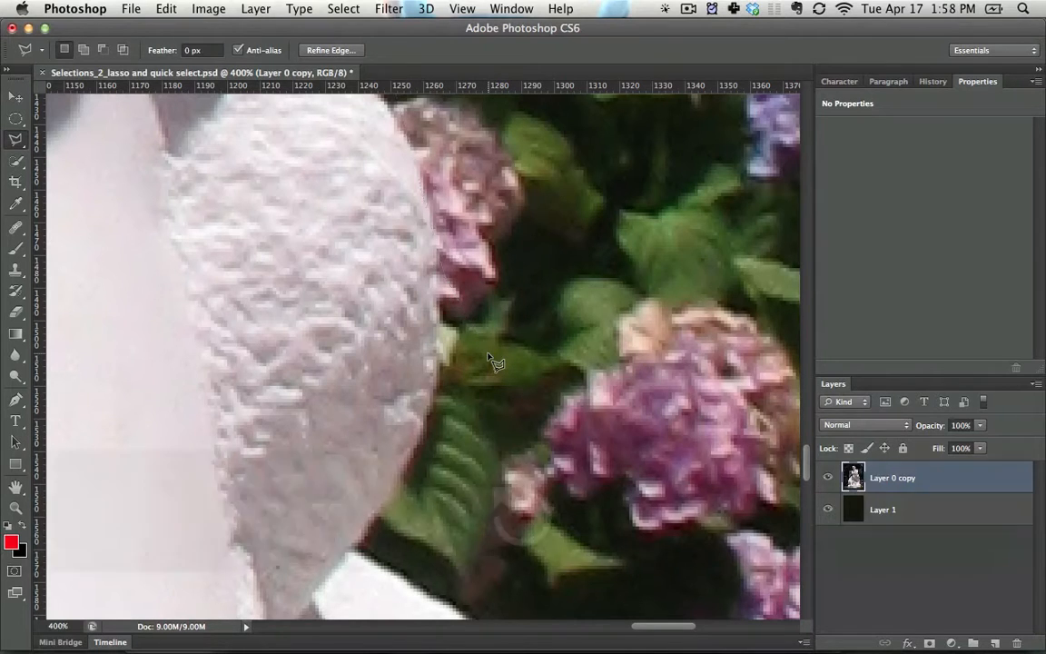
# Cancel the open outline and subtract the hydrangea and leaf slivers along the rough rock's outer edge from the statue selection
pyautogui.press('Escape')
pyautogui.press('alt')
pyautogui.keyDown('alt'); pyautogui.click(508, 243); pyautogui.keyUp('alt')
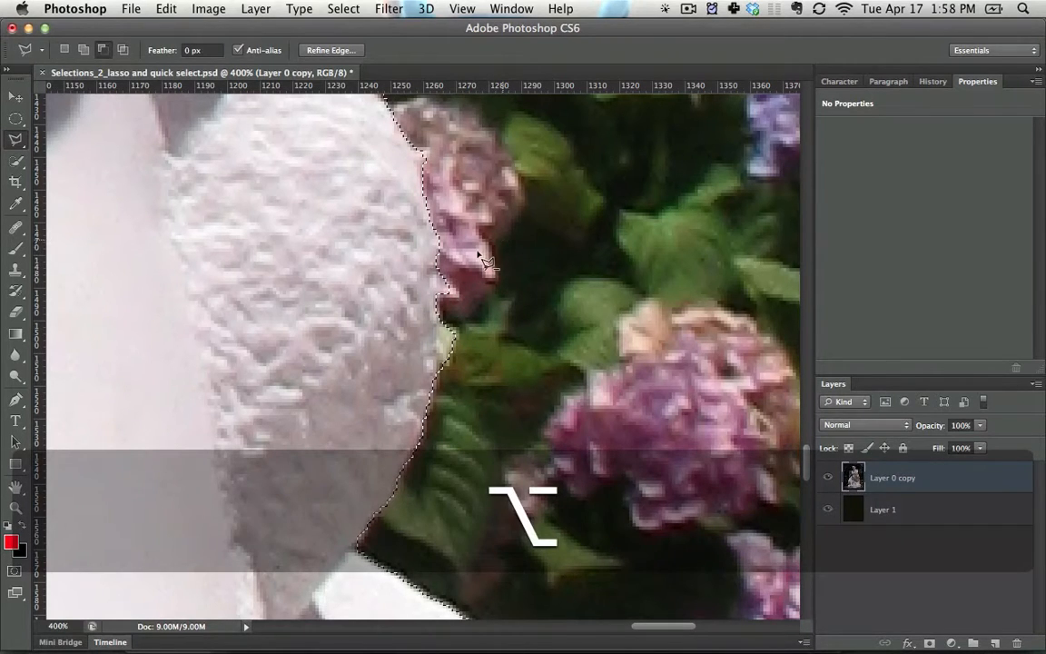
pyautogui.click(438, 261)
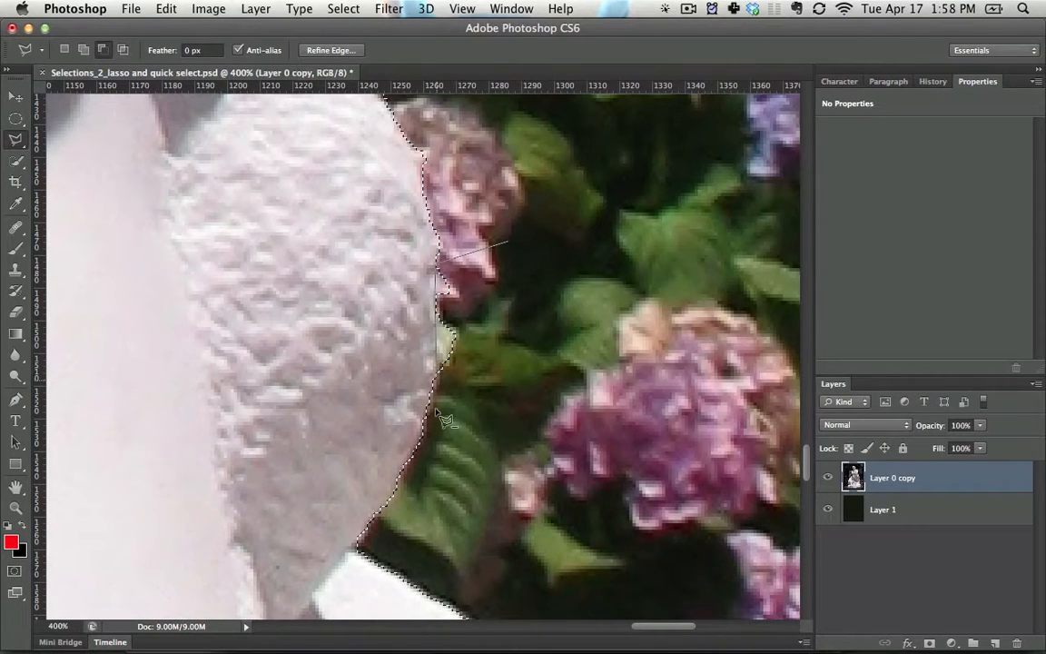
pyautogui.click(581, 340)
# Deselect the statue and draw a new polygonal selection along the plinth's side edge and the foot of the curved stone above it
pyautogui.press('super+minus')
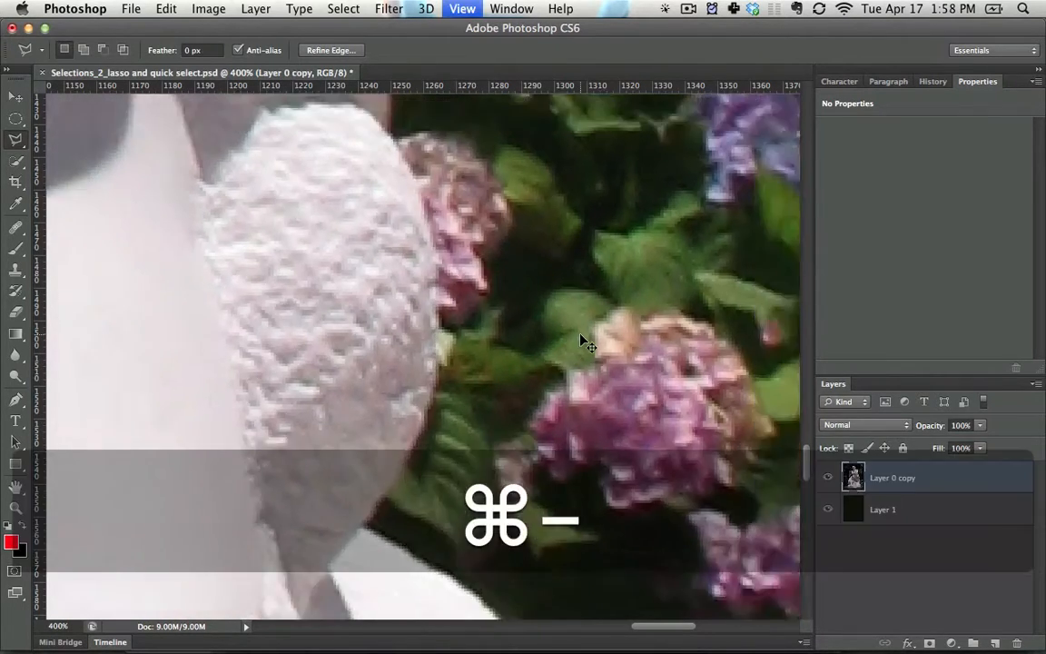
pyautogui.press('super+minus')
pyautogui.press('super+minus')
pyautogui.press('super+d')
pyautogui.press('space')
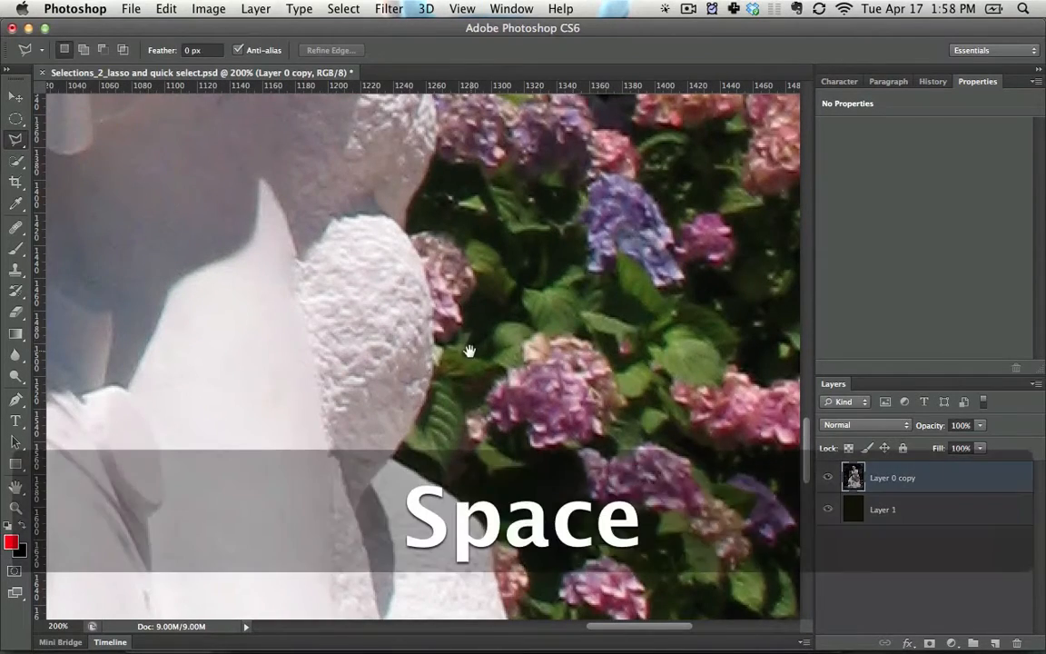
pyautogui.moveTo(469, 351); pyautogui.dragTo(599, 351)
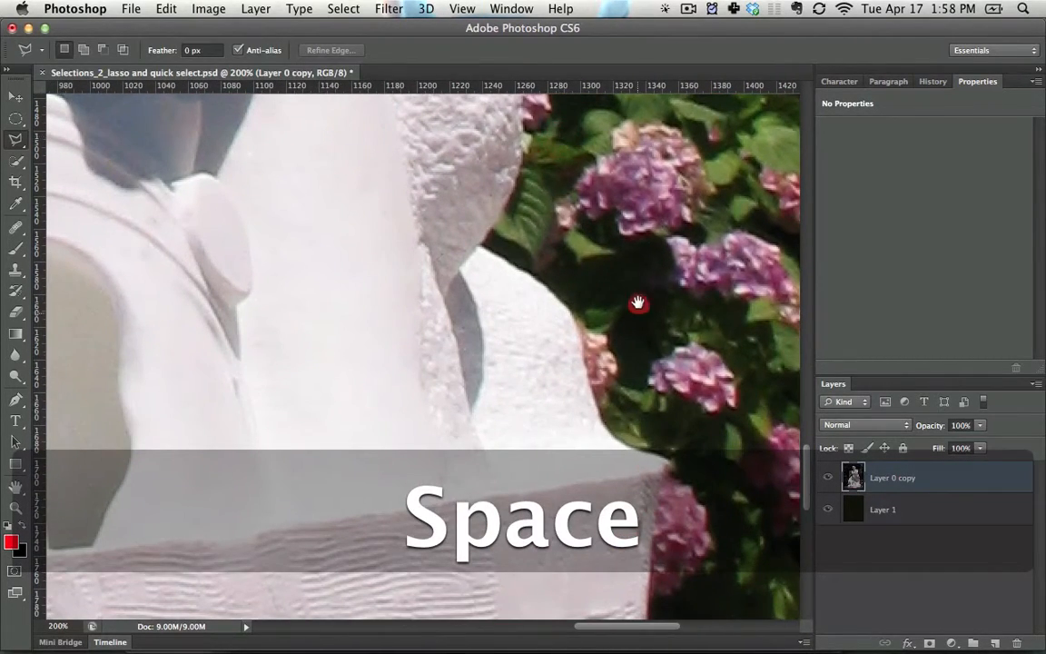
pyautogui.moveTo(638, 302); pyautogui.dragTo(642, 281)
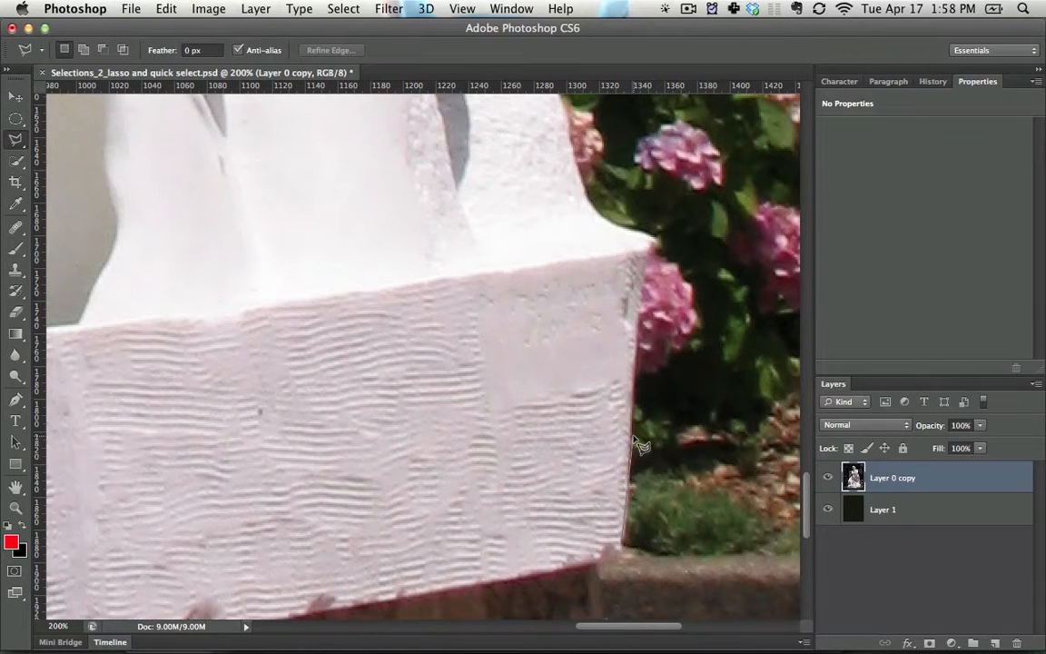
pyautogui.click(651, 240)
pyautogui.doubleClick(570, 121)
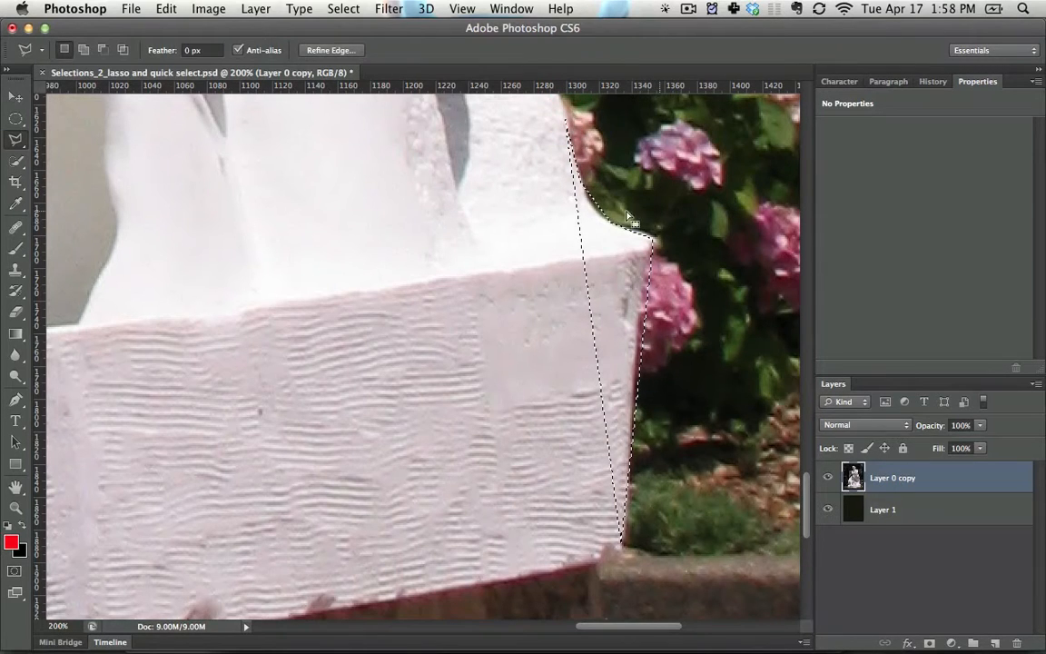
# Try further polygonal outlines along the curved stone up to the rough rock, and undo to restore the selection at the plinth corner
pyautogui.press('space')
pyautogui.moveTo(643, 486); pyautogui.dragTo(652, 630)
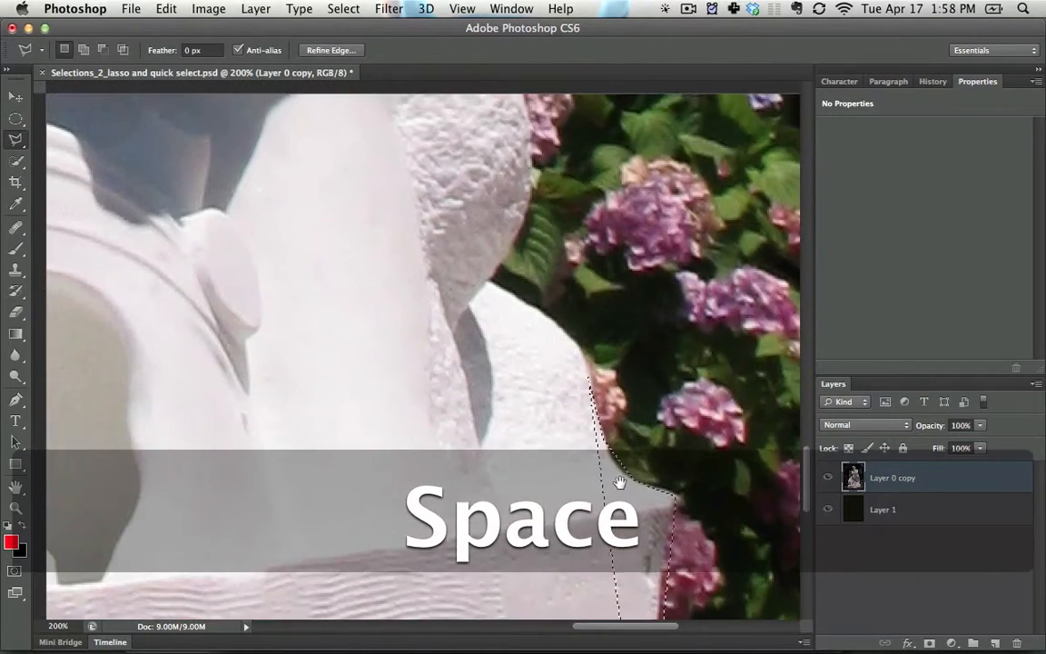
pyautogui.keyDown('shift'); pyautogui.click(532, 476); pyautogui.keyUp('shift')
pyautogui.doubleClick(605, 471)
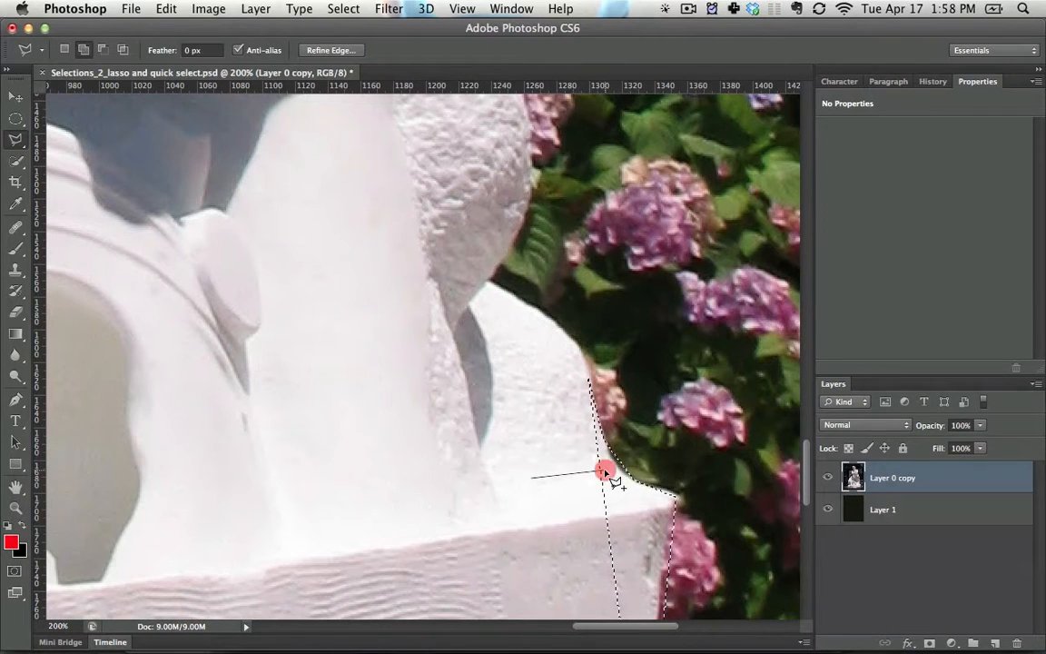
pyautogui.click(589, 368)
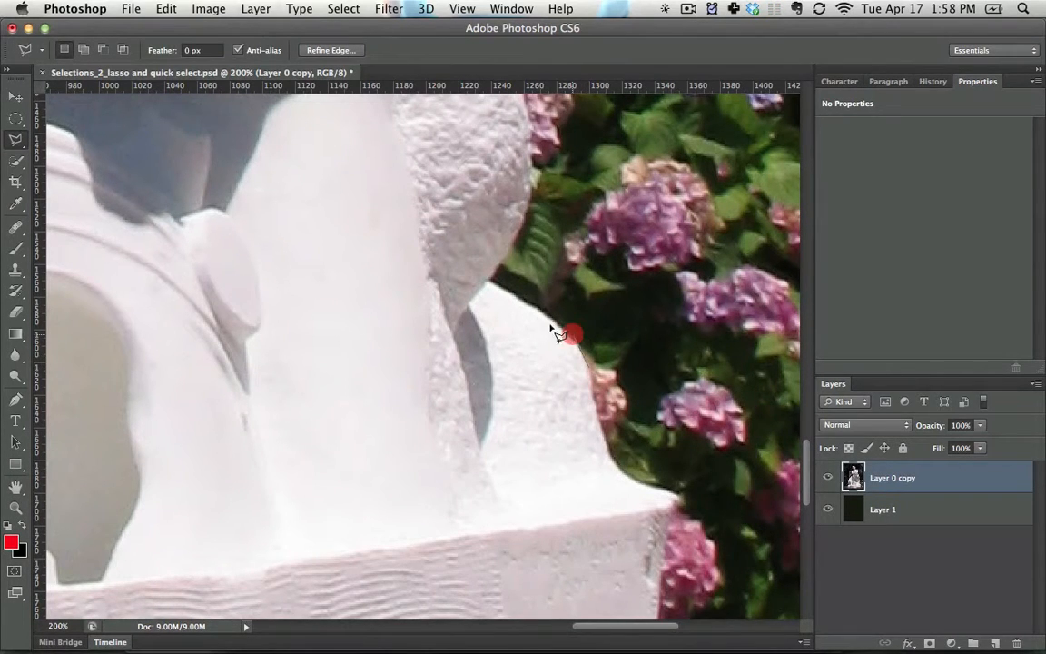
pyautogui.click(510, 229)
pyautogui.doubleClick(531, 202)
pyautogui.press('super+z')
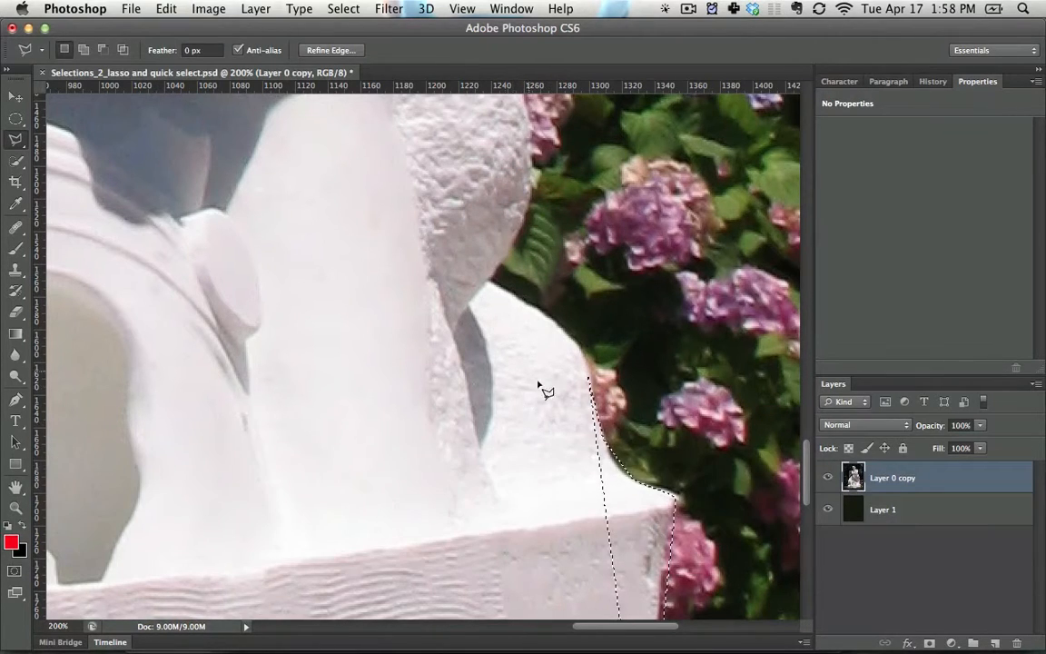
# Draw a new polygonal selection from the drapery across to the curved stone, following its upper edge to the underside of the rough rock
pyautogui.click(311, 383)
pyautogui.click(538, 401)
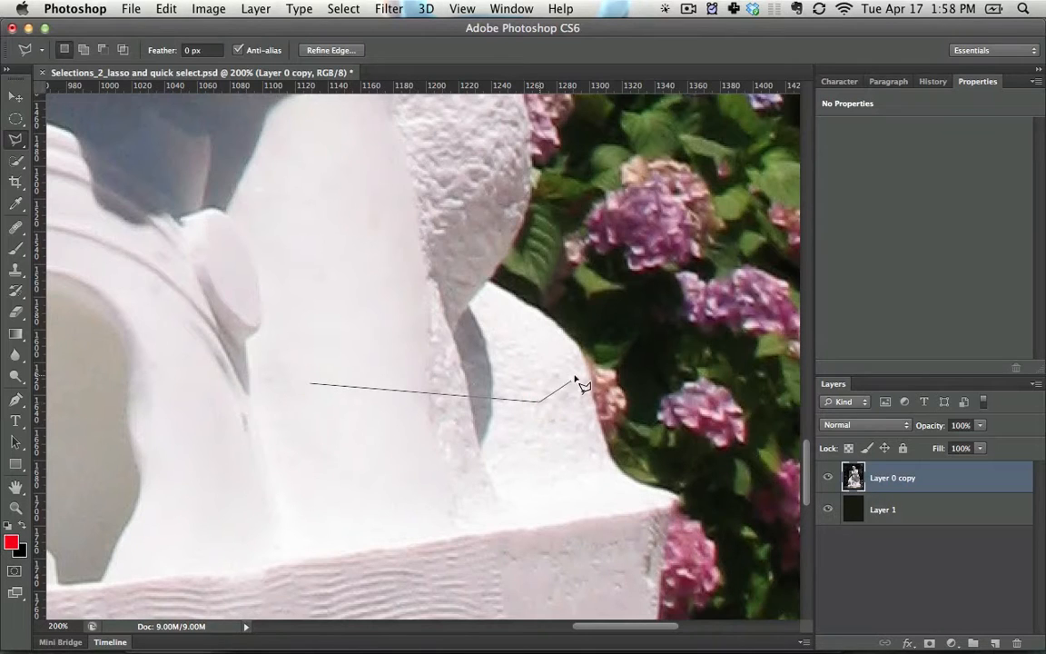
pyautogui.click(493, 281)
pyautogui.doubleClick(518, 222)
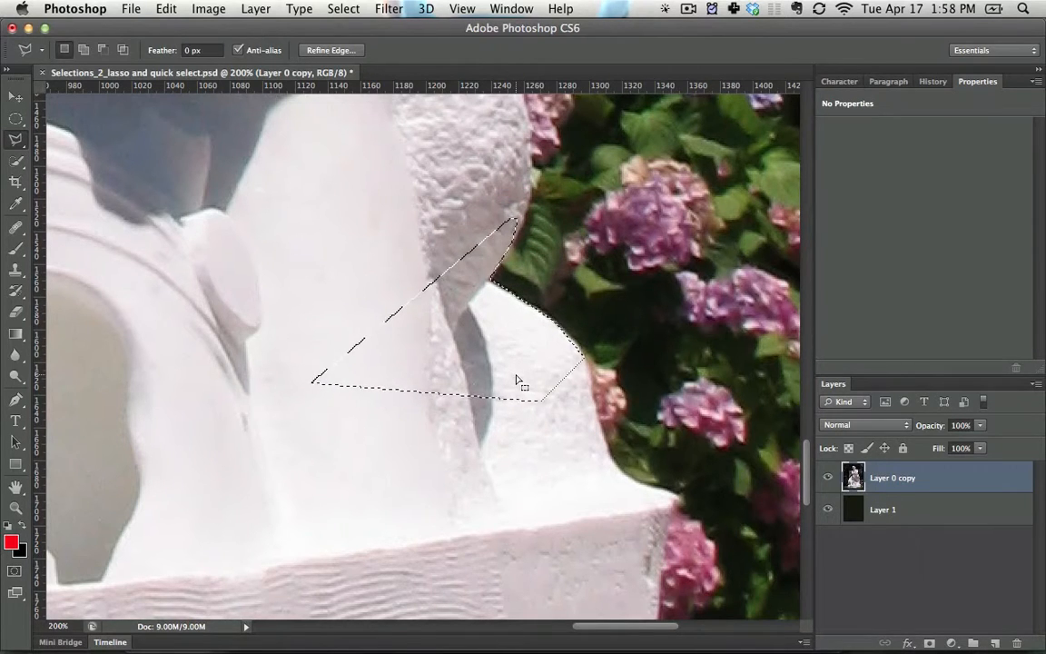
# Begin adding a polygonal area down the curved stone's outer edge, deleting the stray points placed over the hydrangeas and below them
pyautogui.keyDown('shift'); pyautogui.click(433, 474); pyautogui.keyUp('shift')
pyautogui.click(478, 380)
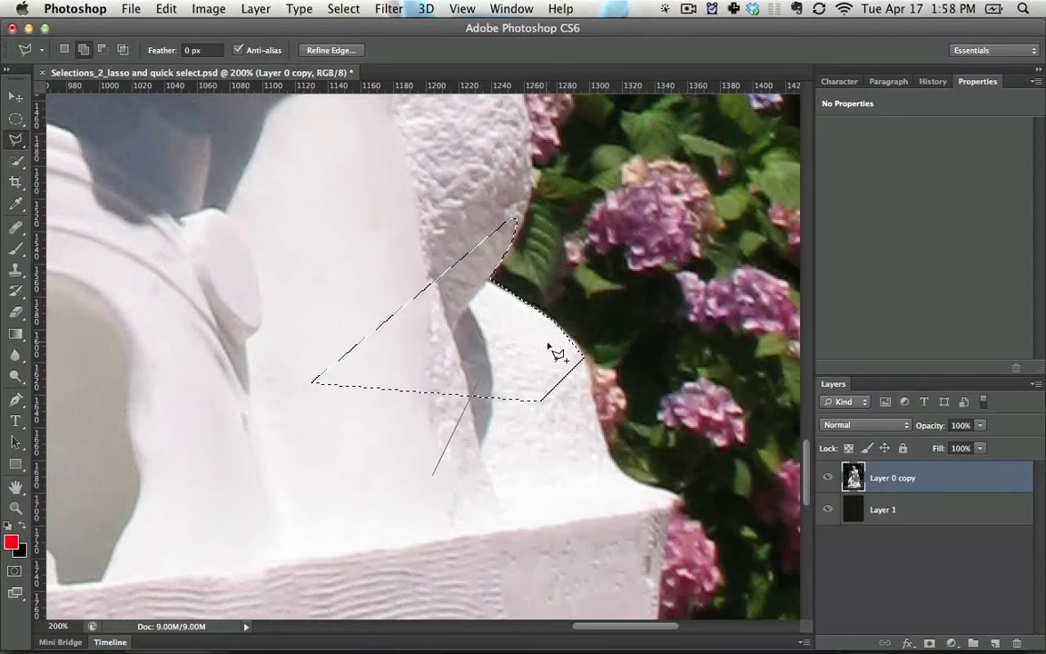
pyautogui.click(595, 407)
pyautogui.click(602, 434)
pyautogui.click(681, 399)
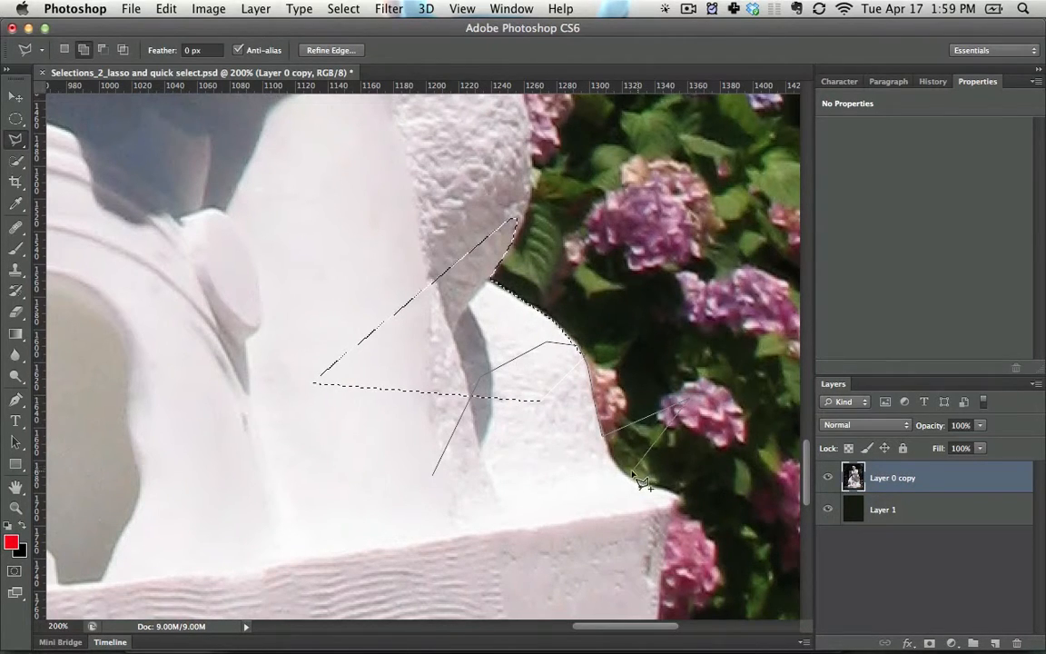
pyautogui.click(628, 470)
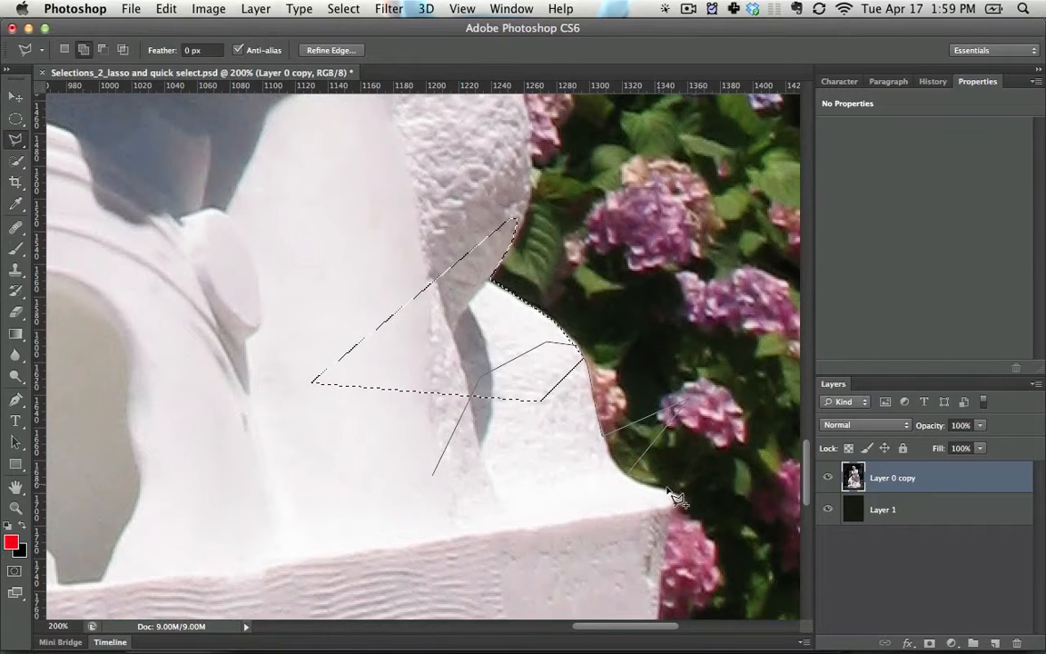
pyautogui.click(672, 492)
pyautogui.press('BackSpace')
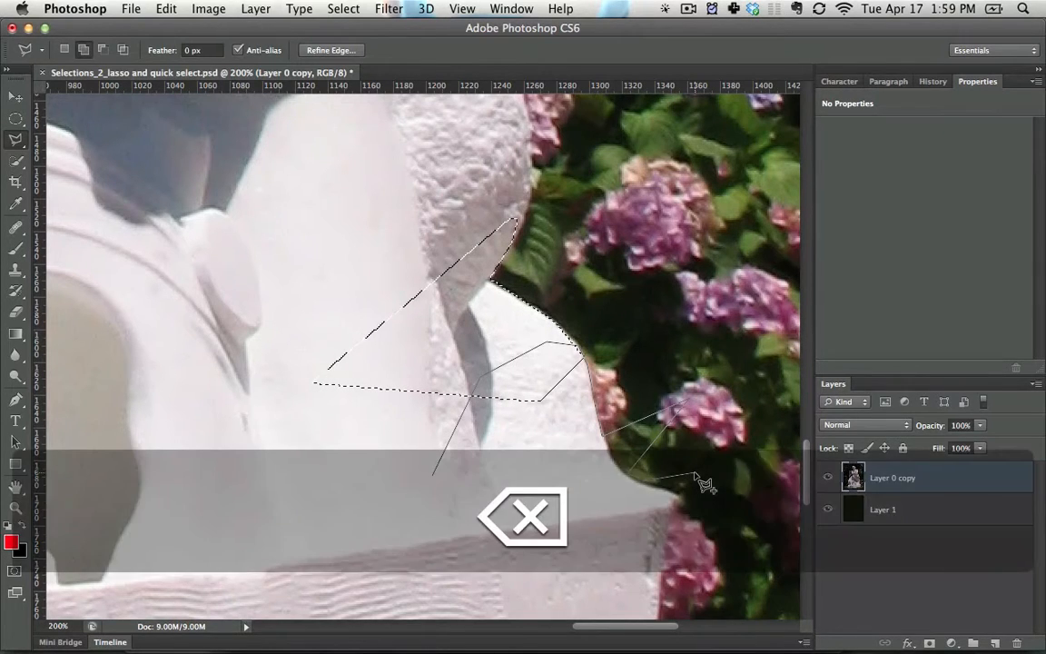
pyautogui.press('BackSpace')
pyautogui.press('BackSpace')
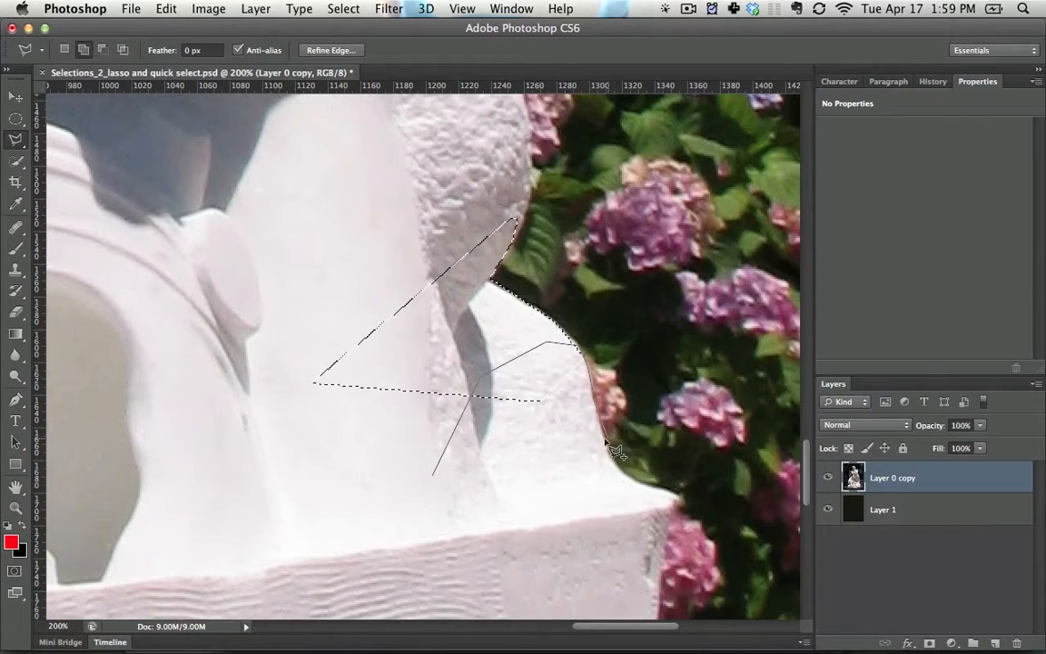
# Complete the added outline along the foot of the curved stone, replacing the misplaced points, and close it above the plinth
pyautogui.click(621, 469)
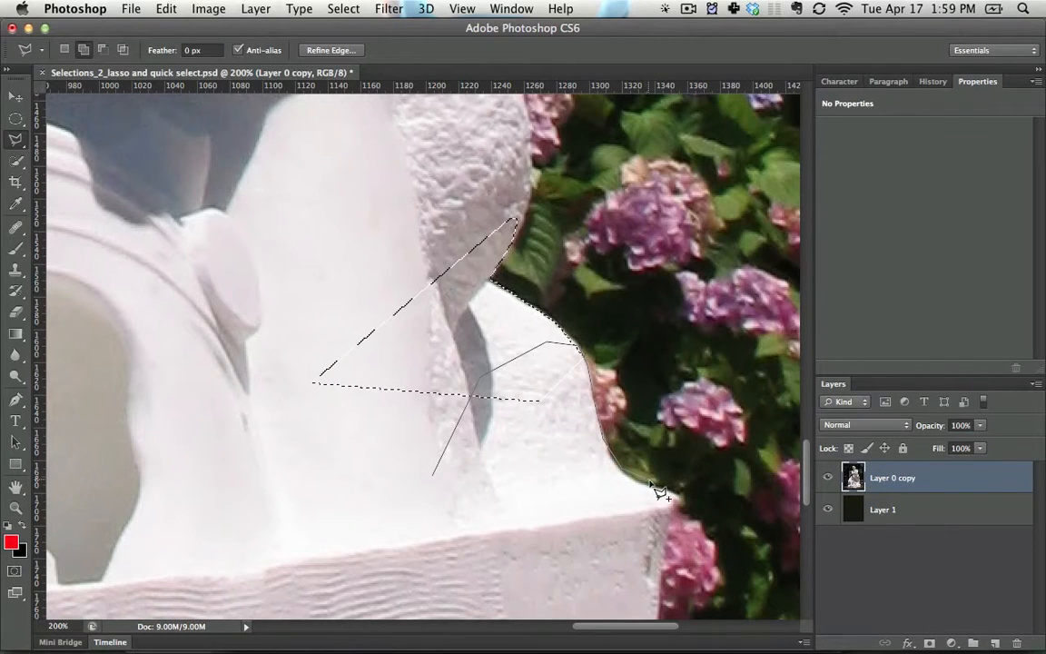
pyautogui.click(670, 478)
pyautogui.press('BackSpace')
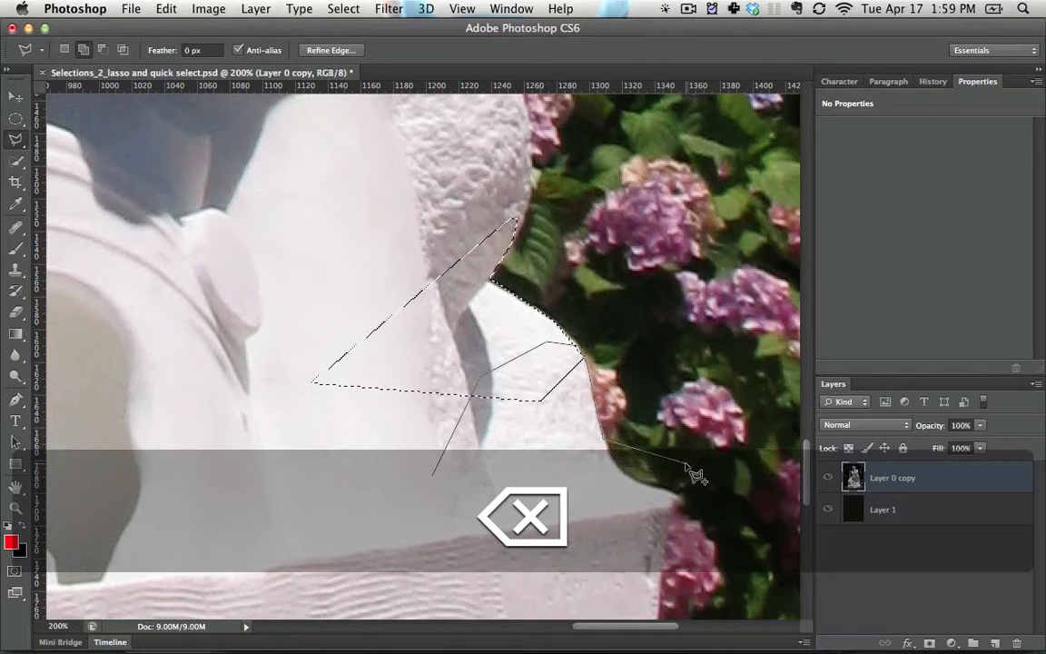
pyautogui.click(632, 479)
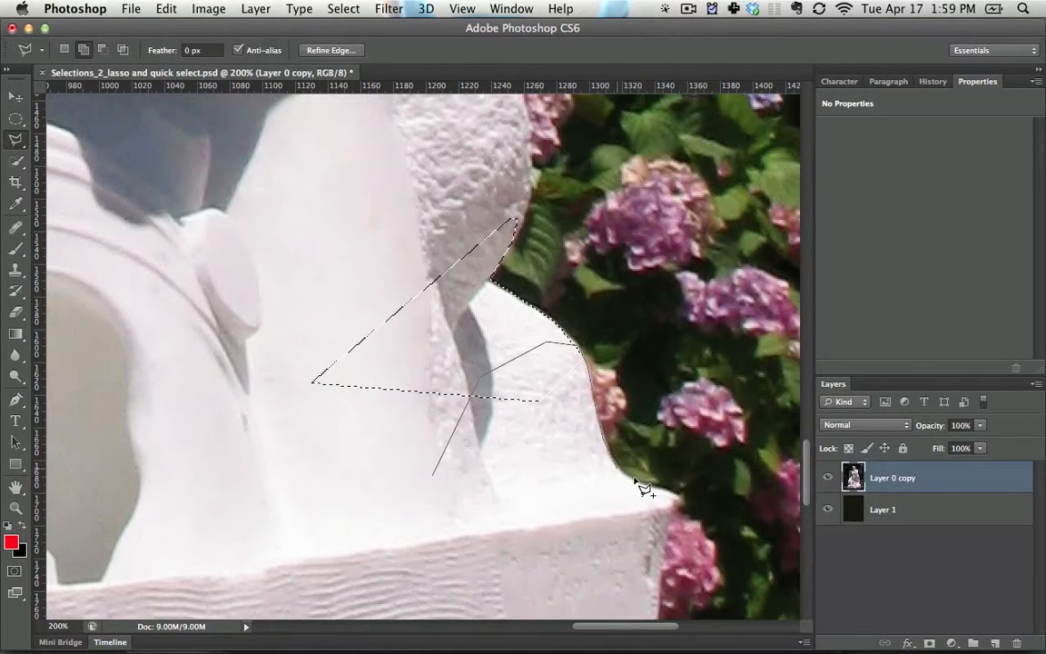
pyautogui.doubleClick(583, 511)
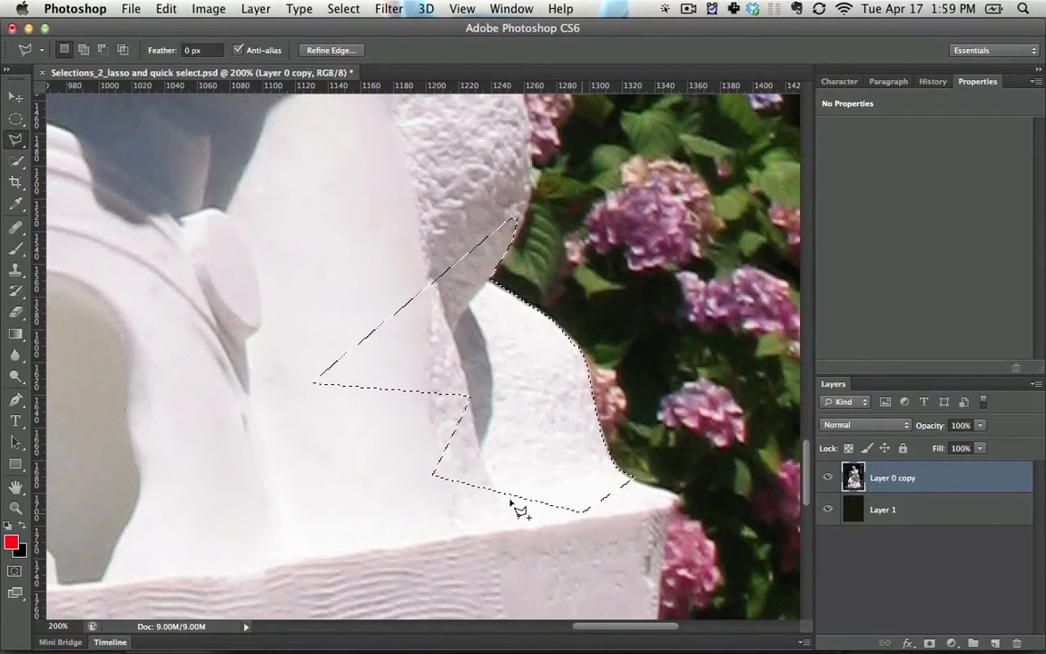
# Select the plinth's side edge, the curved stone and the lower part of the rough rock with the Magnetic Lasso tool
pyautogui.click(15, 142)
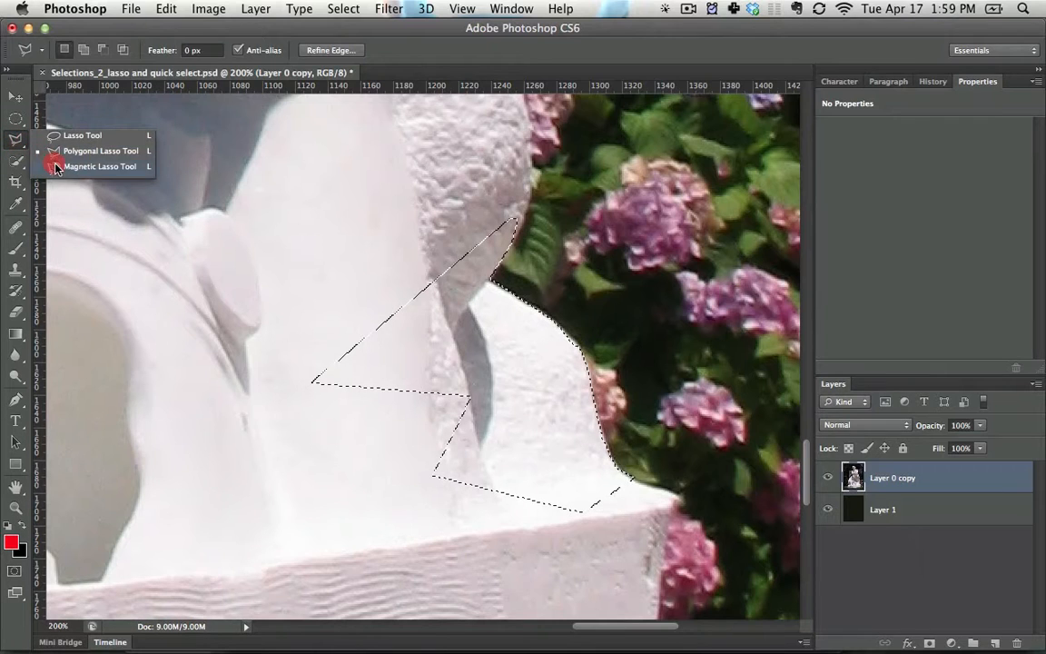
pyautogui.click(56, 167)
pyautogui.press('space')
pyautogui.moveTo(527, 451); pyautogui.dragTo(361, 219)
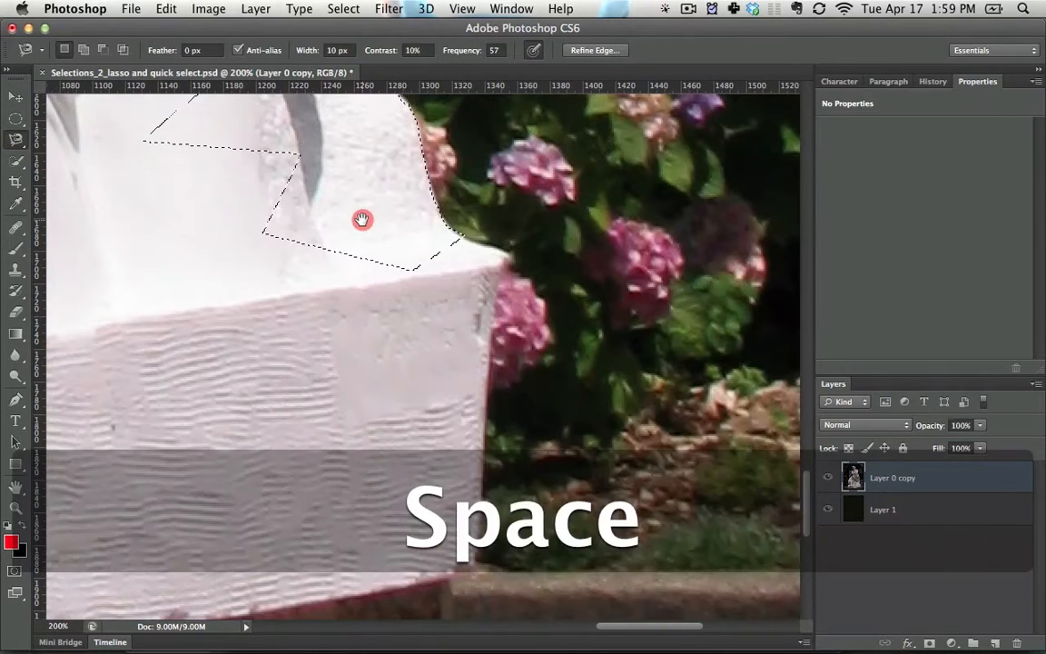
pyautogui.click(183, 346)
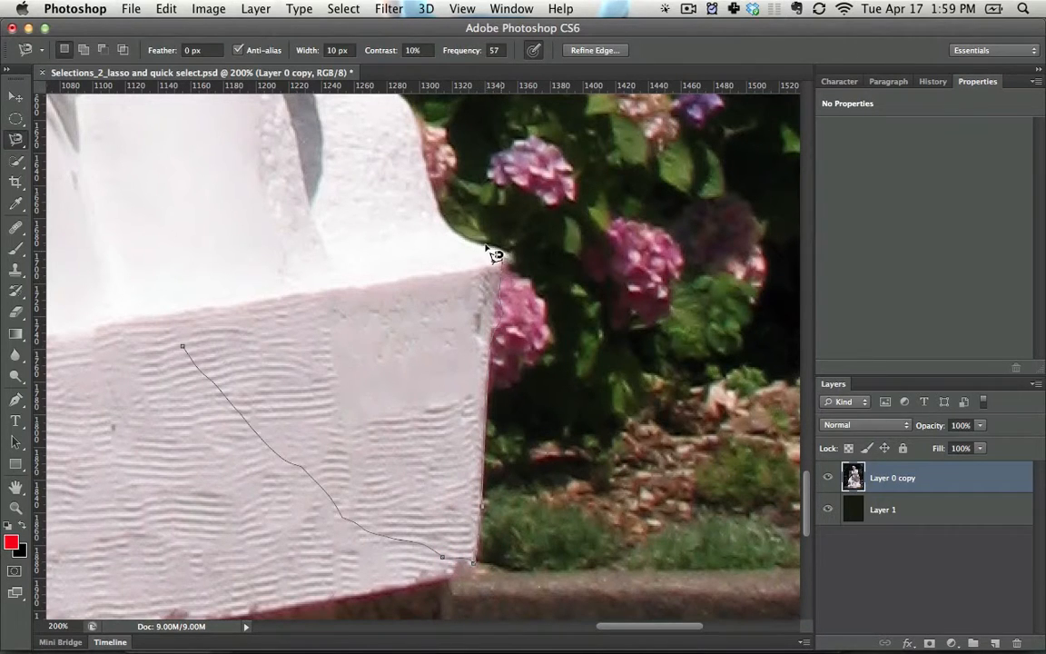
pyautogui.press('space')
pyautogui.moveTo(427, 159); pyautogui.dragTo(467, 415)
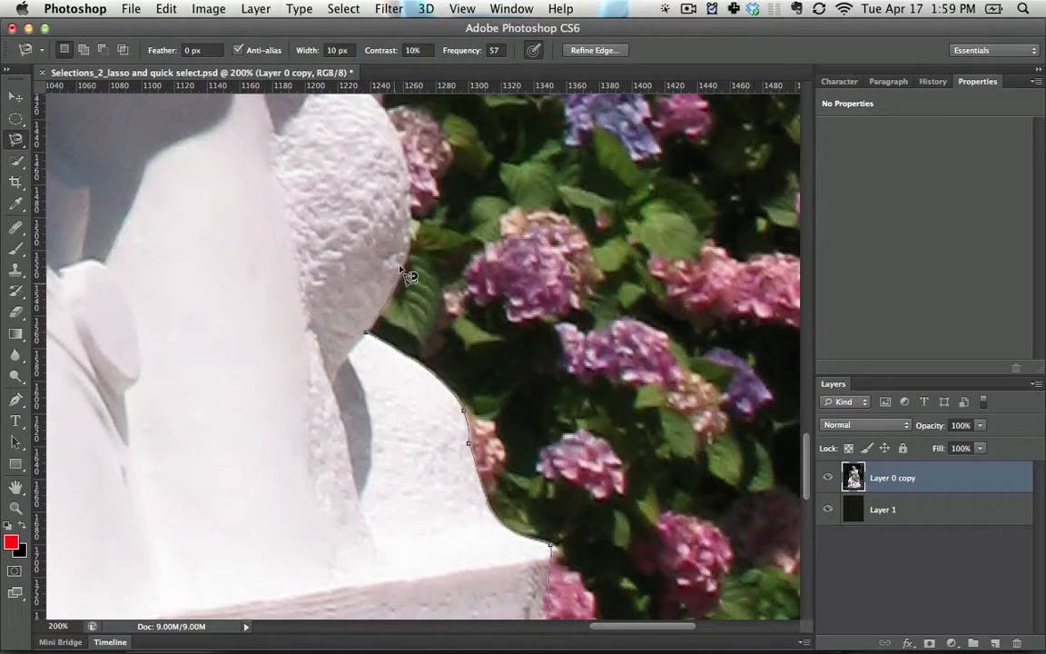
pyautogui.click(175, 374)
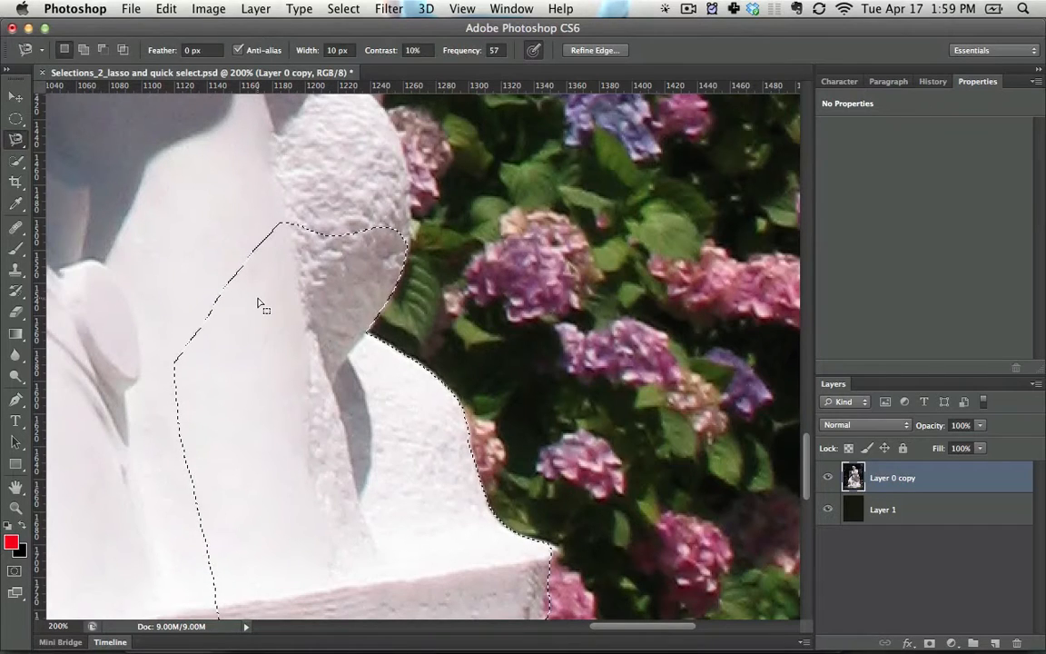
# Add a magnetic outline across the drapery and the inner part of the rough rock to the selection
pyautogui.press('shift')
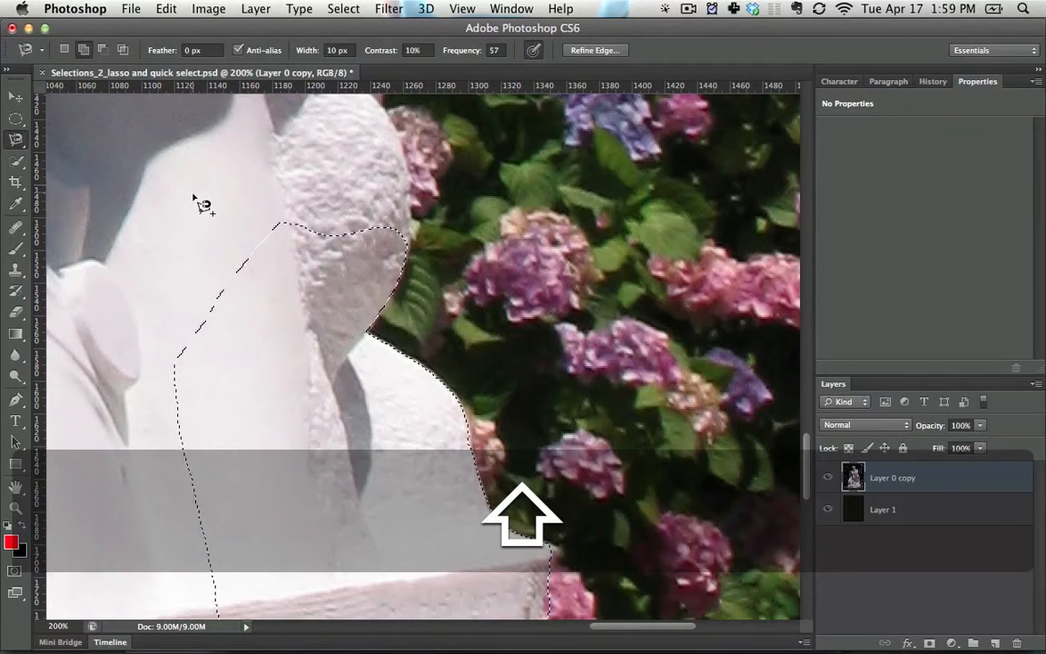
pyautogui.keyDown('shift'); pyautogui.click(192, 194); pyautogui.keyUp('shift')
pyautogui.click(236, 308)
pyautogui.click(348, 156)
pyautogui.doubleClick(348, 156)
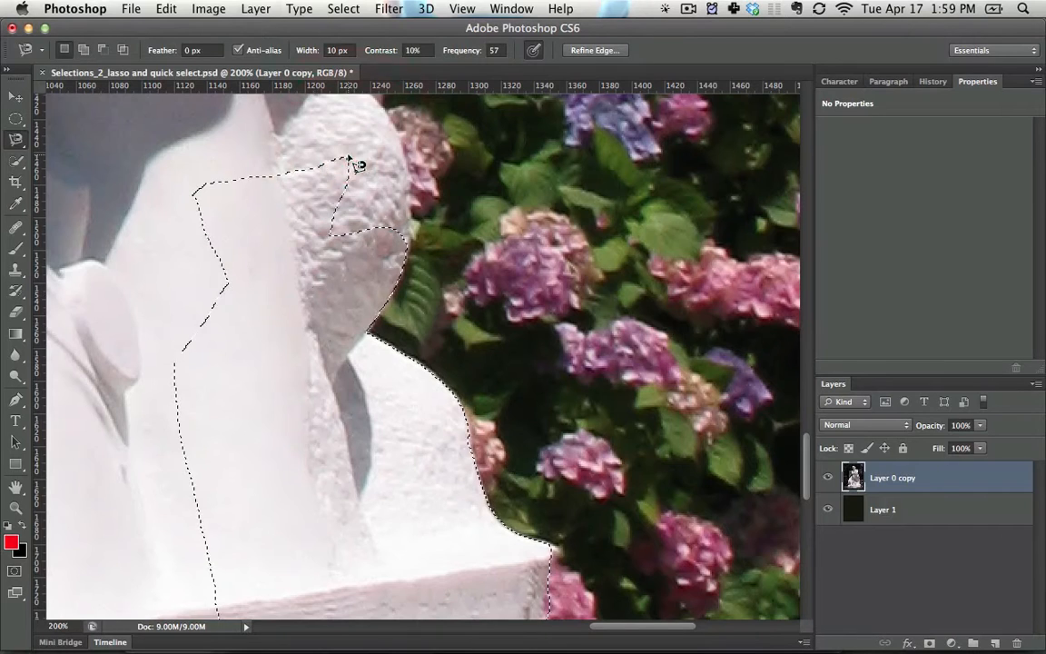
pyautogui.click(348, 154)
pyautogui.keyDown('alt'); pyautogui.click(175, 143); pyautogui.keyUp('alt')
pyautogui.keyDown('alt'); pyautogui.click(308, 247); pyautogui.keyUp('alt')
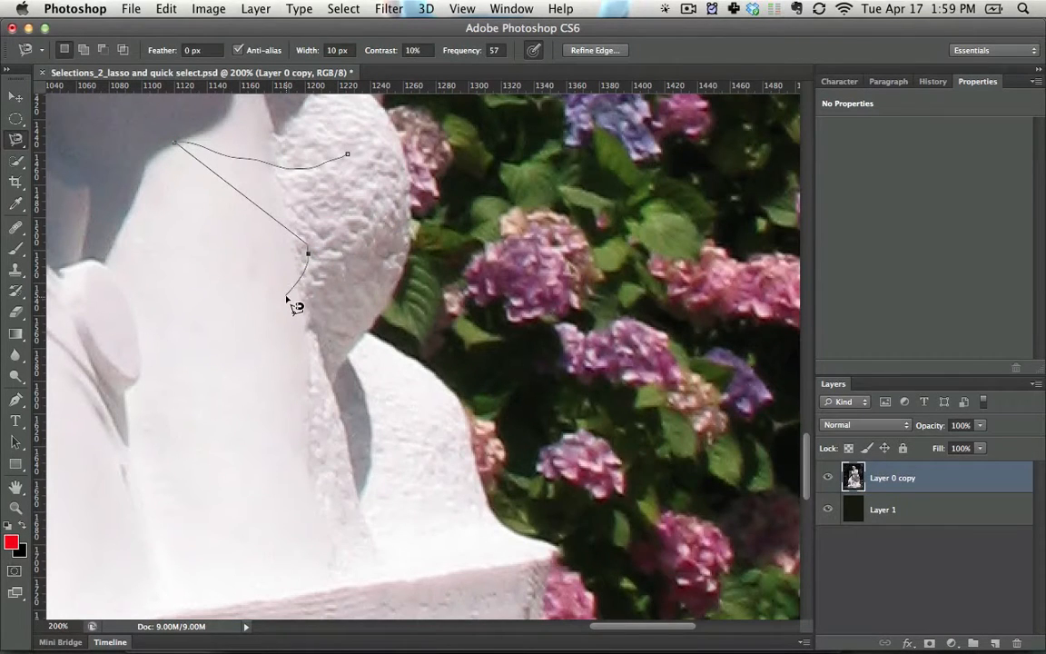
pyautogui.press('Escape')
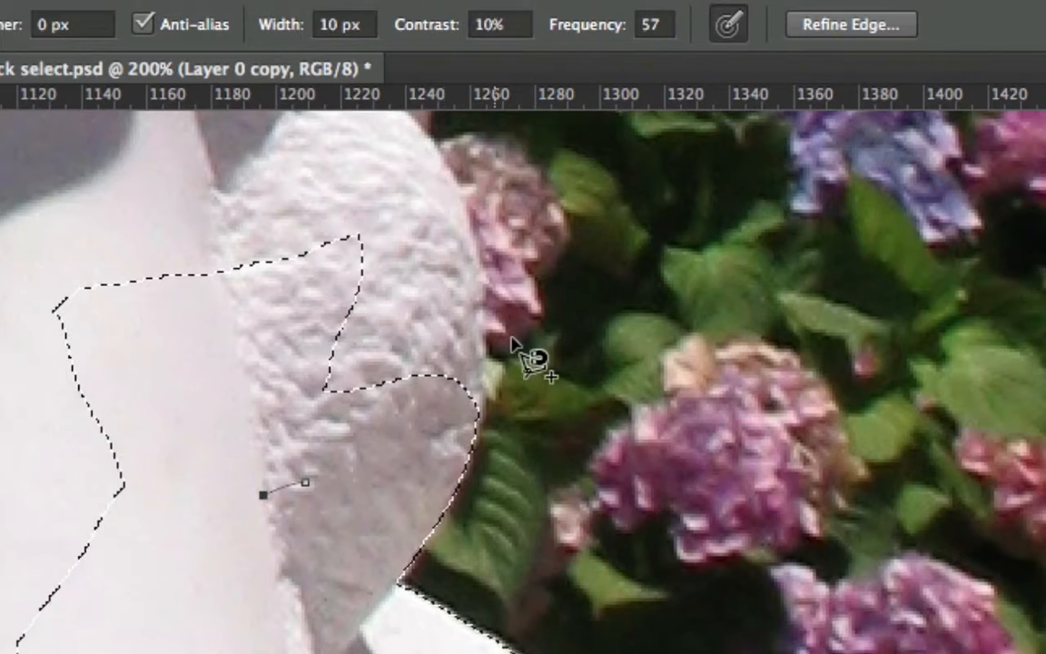
# Add the rough rock's area beside the pink hydrangea to the selection, placing manual anchor points along the outer edge
pyautogui.click(417, 566)
pyautogui.click(493, 294)
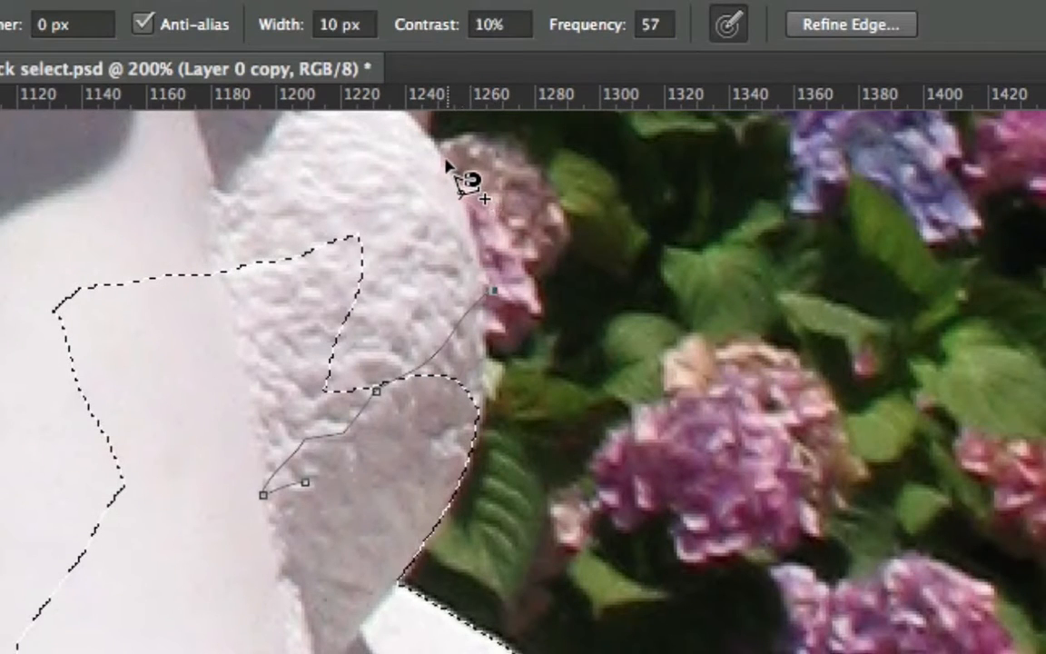
pyautogui.click(247, 205)
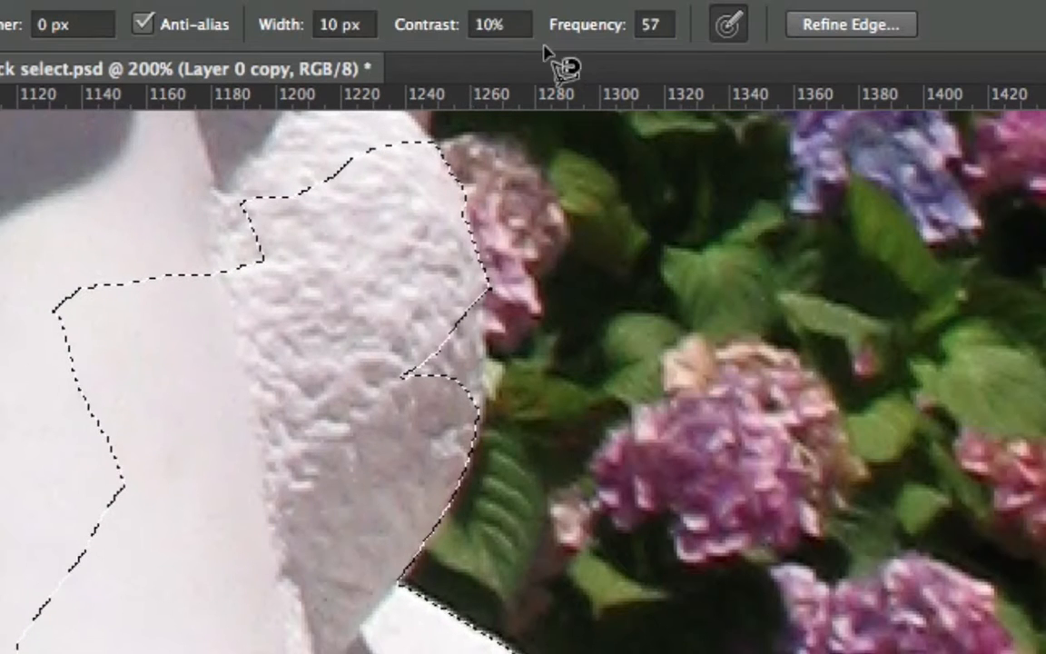
# Add the missing notch along the rough rock's outer edge below the pink hydrangea to the selection with the Magnetic Lasso tool
pyautogui.scroll(4, 484, 307)
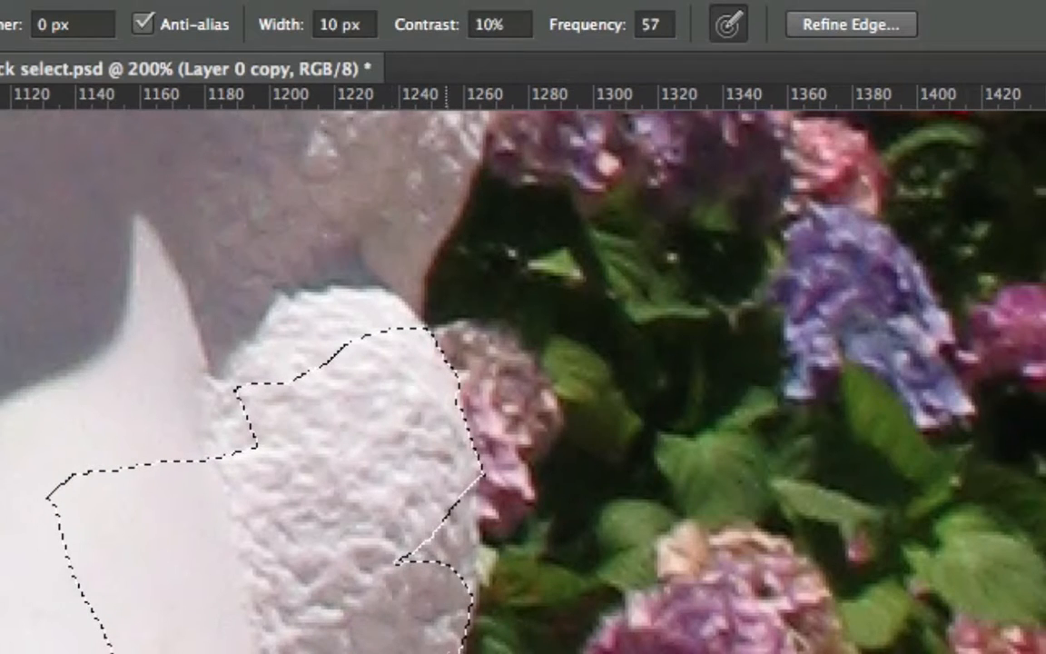
pyautogui.click(479, 591)
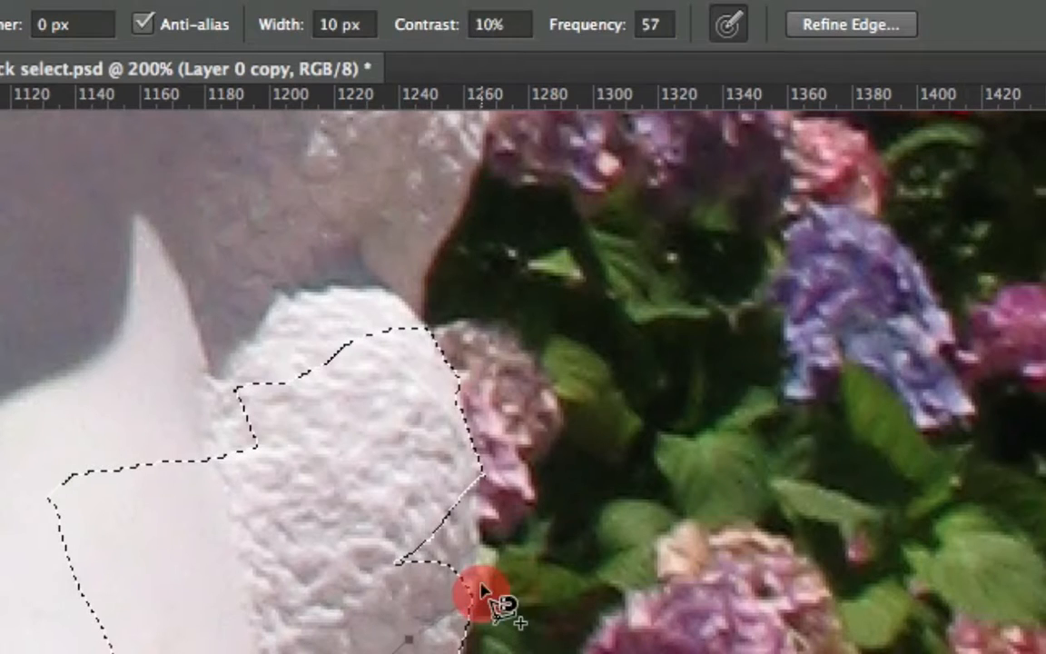
pyautogui.click(470, 454)
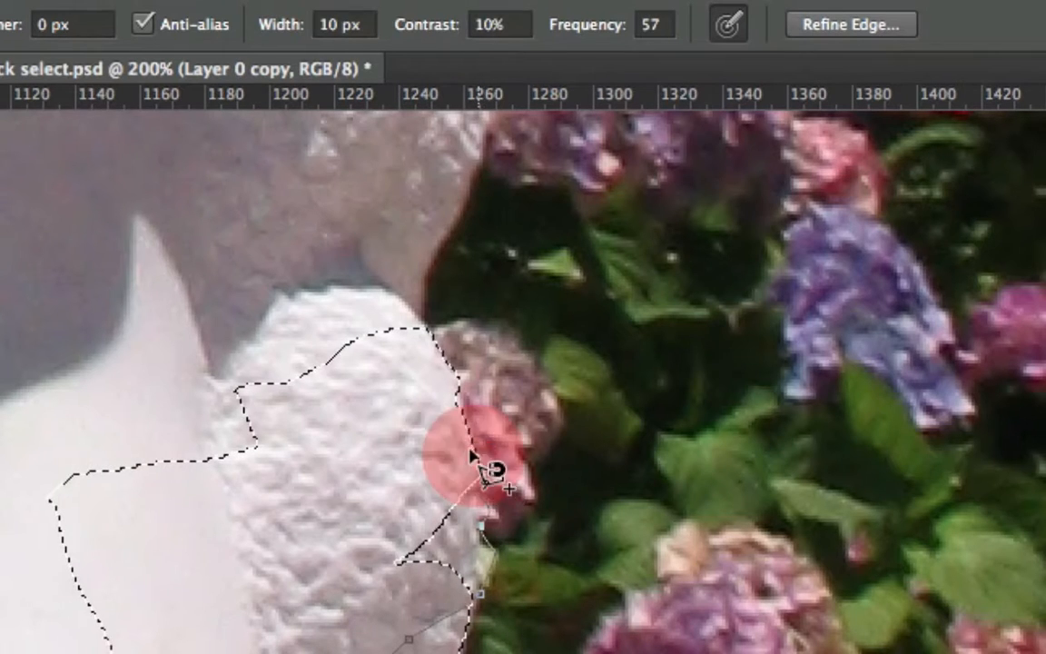
pyautogui.doubleClick(378, 401)
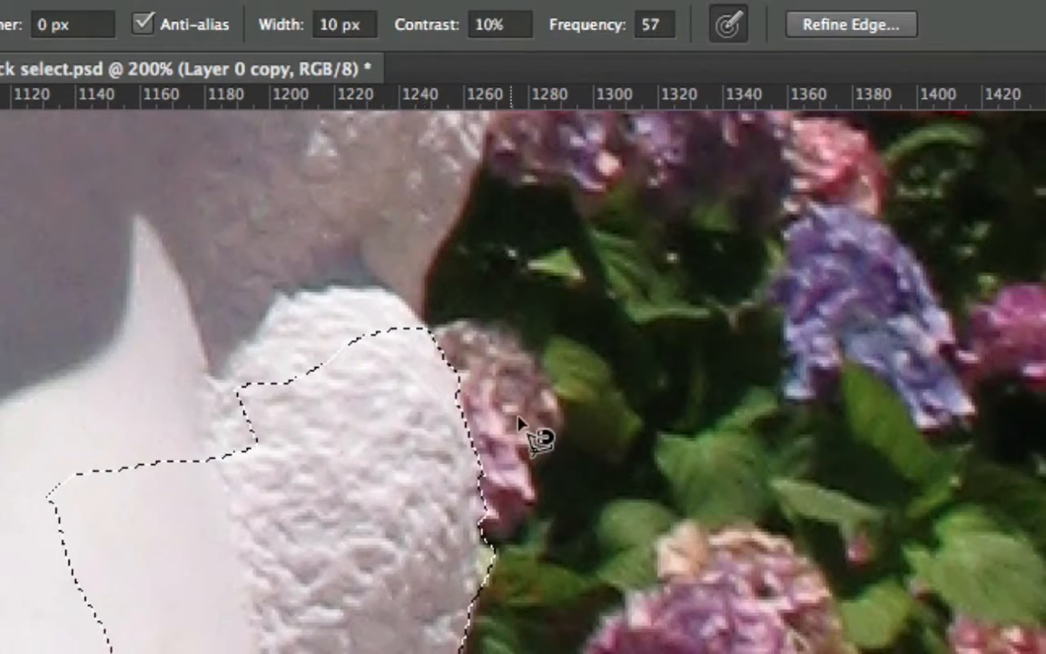
# Add the top of the rough rock and the shaded stone above it to the selection, anchoring points along their outer edge beside the flowers
pyautogui.press('space')
pyautogui.moveTo(402, 436); pyautogui.dragTo(413, 602)
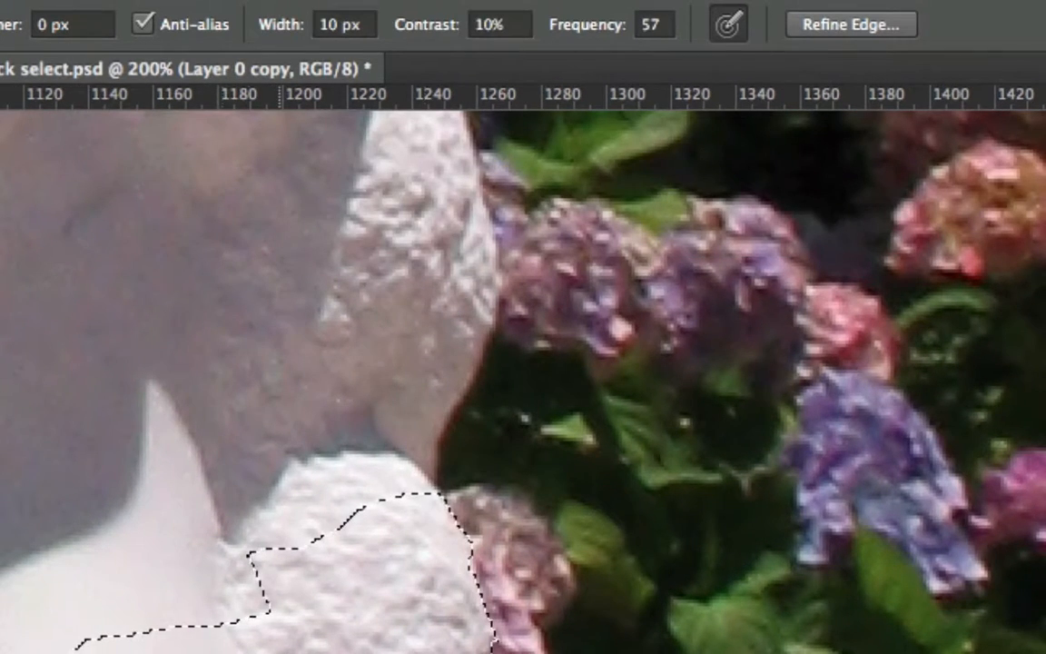
pyautogui.click(297, 509)
pyautogui.click(465, 477)
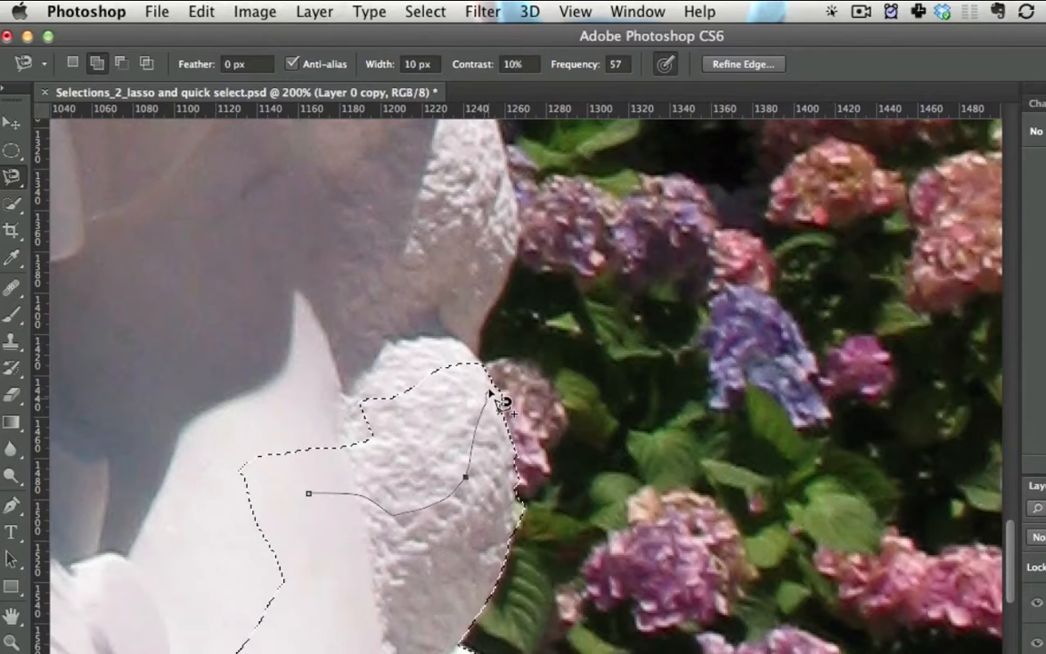
pyautogui.click(453, 532)
pyautogui.keyDown('shift'); pyautogui.click(478, 350); pyautogui.keyUp('shift')
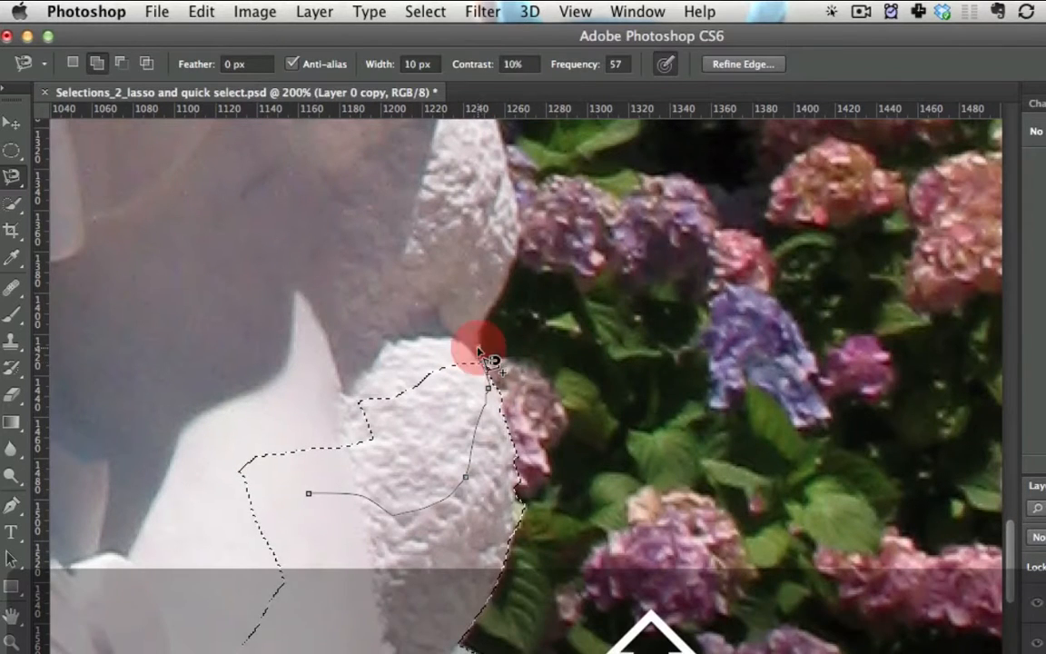
pyautogui.click(484, 328)
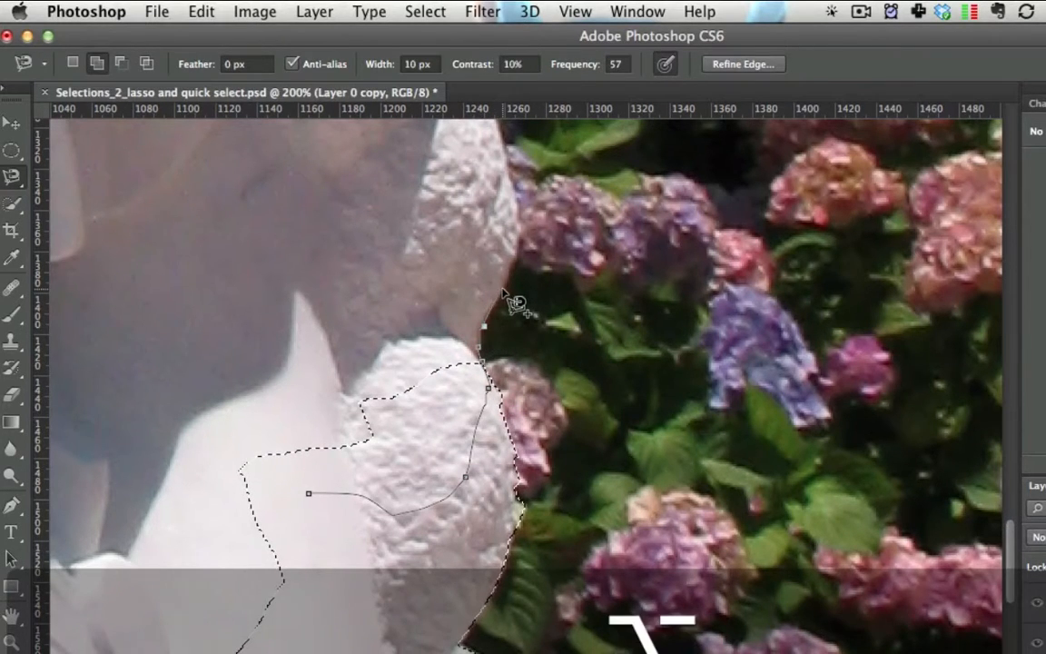
pyautogui.click(505, 288)
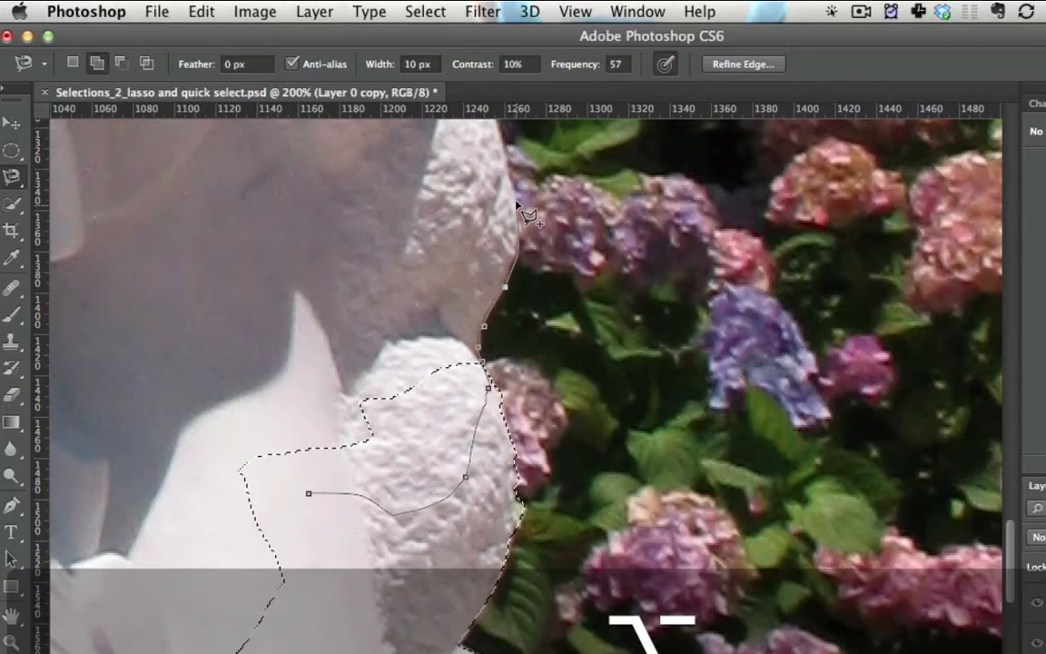
pyautogui.click(505, 148)
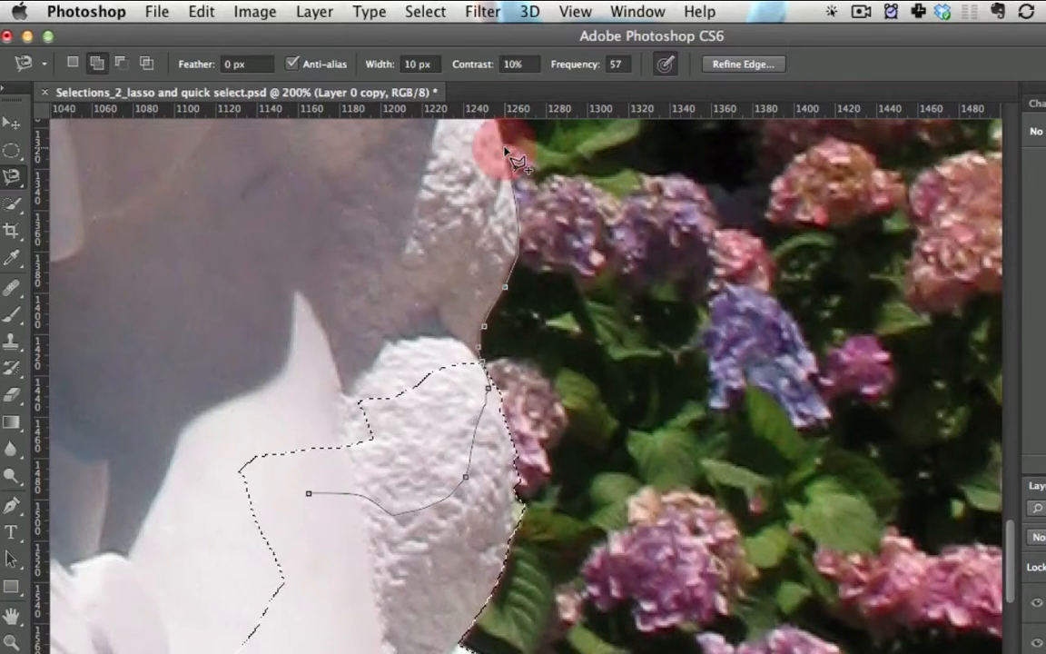
pyautogui.doubleClick(338, 221)
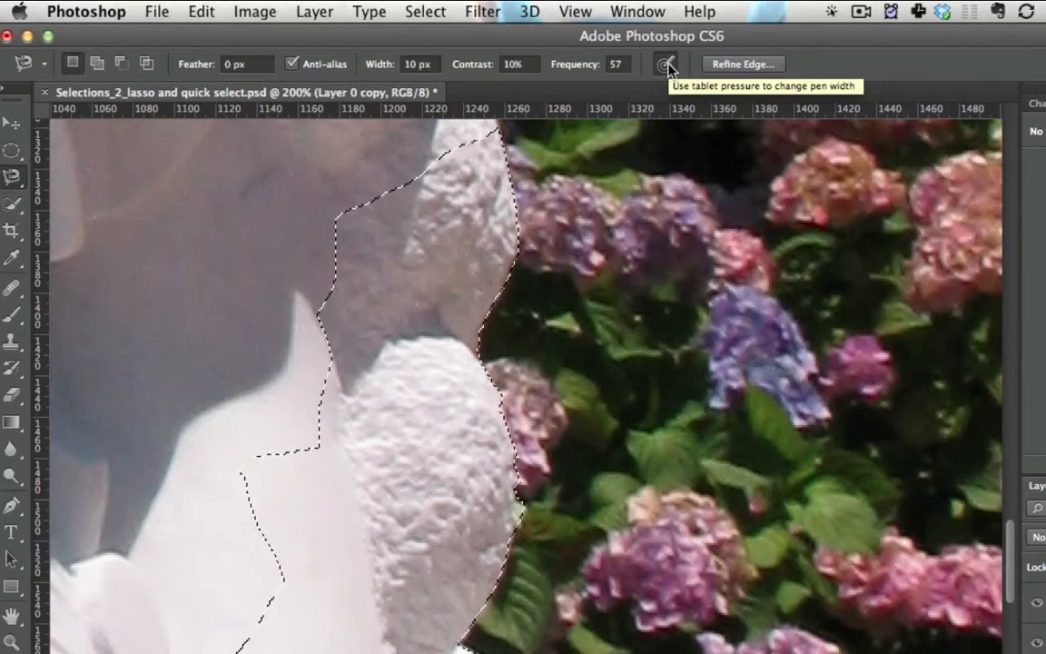
pyautogui.press('super+minus')
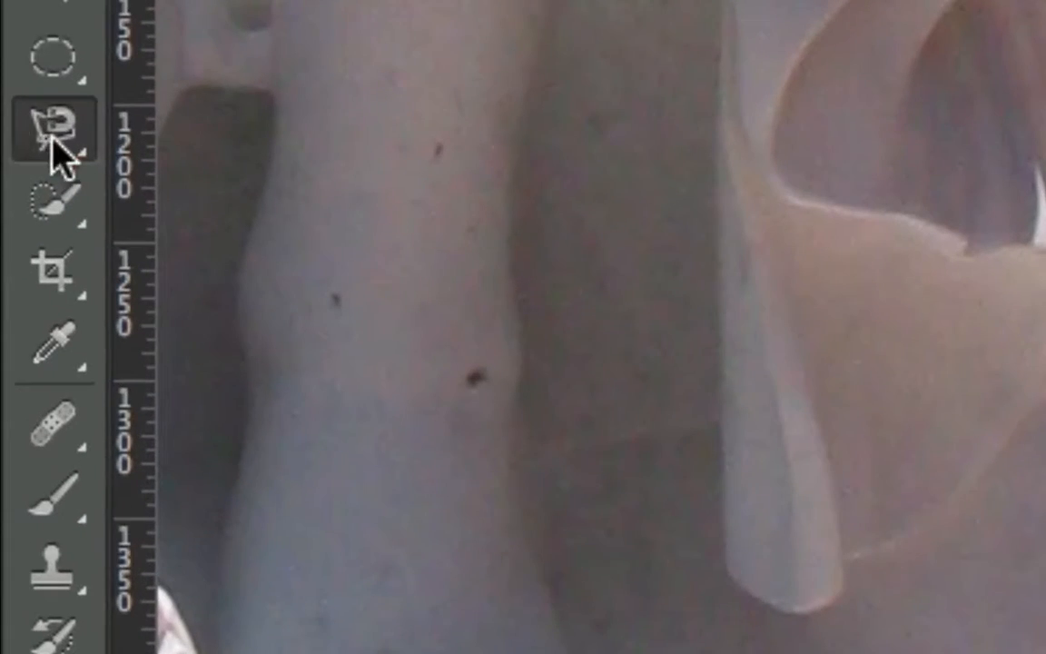
pyautogui.moveTo(22, 170); pyautogui.dragTo(97, 169)
pyautogui.moveTo(202, 136)
pyautogui.mouseDown()
pyautogui.moveTo(217, 133)
pyautogui.moveTo(271, 215)
pyautogui.moveTo(271, 188)
pyautogui.moveTo(117, 199)
pyautogui.moveTo(41, 221)
pyautogui.mouseUp()
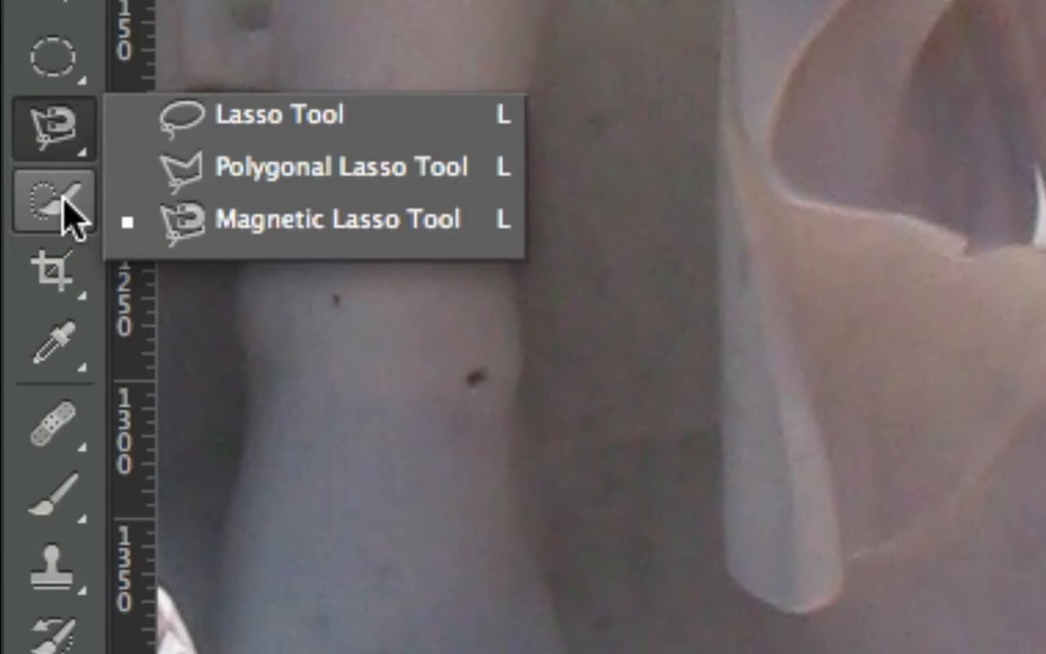
pyautogui.click(40, 128)
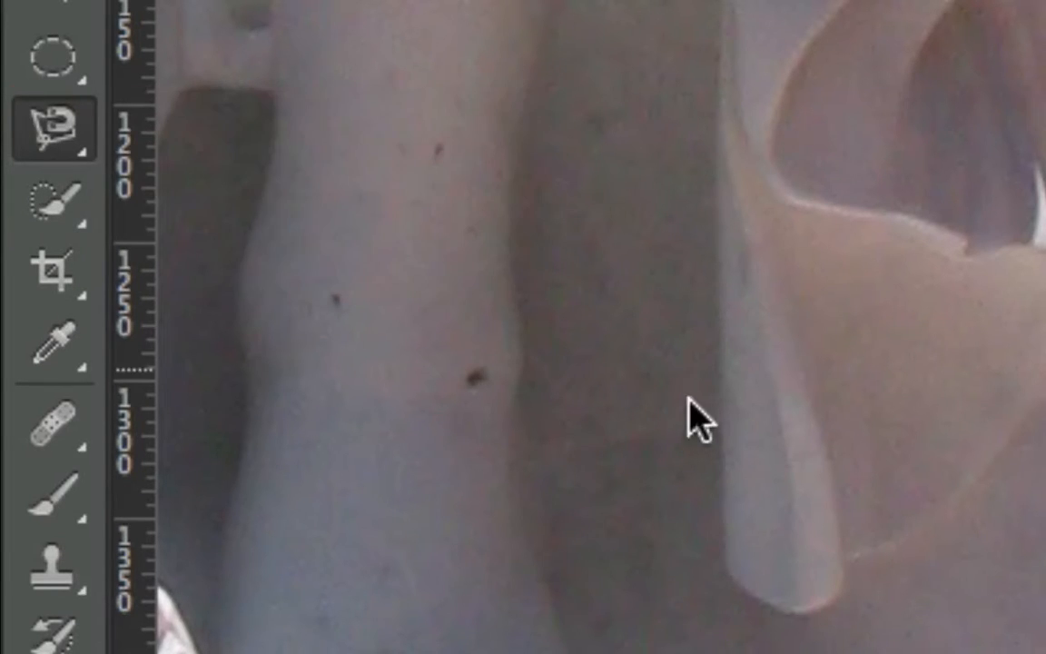
pyautogui.hotkey('ctrl', '0')
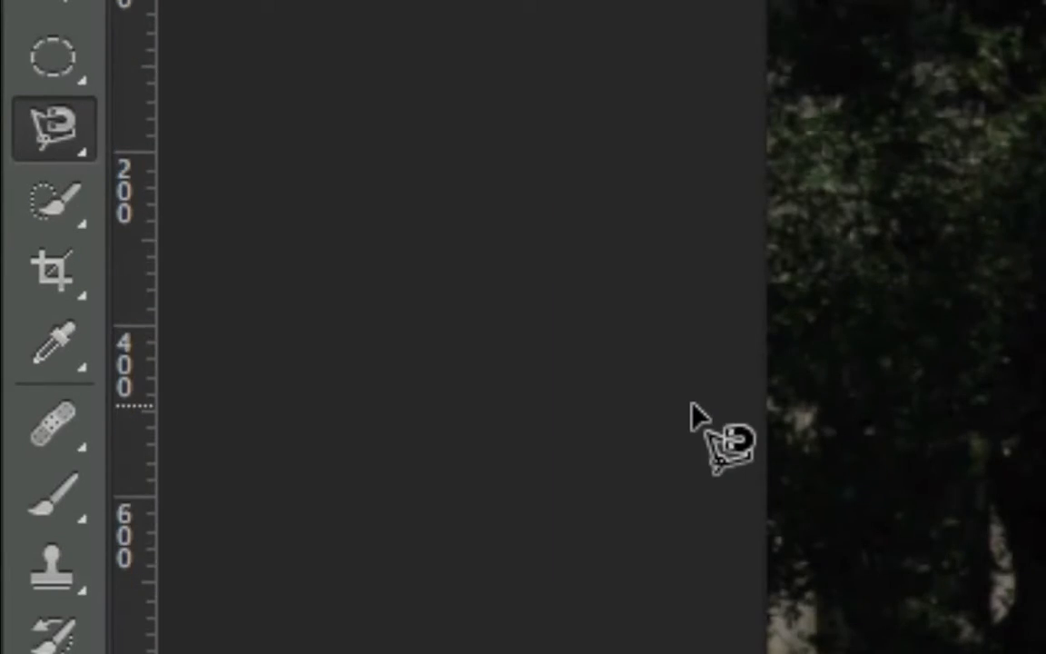